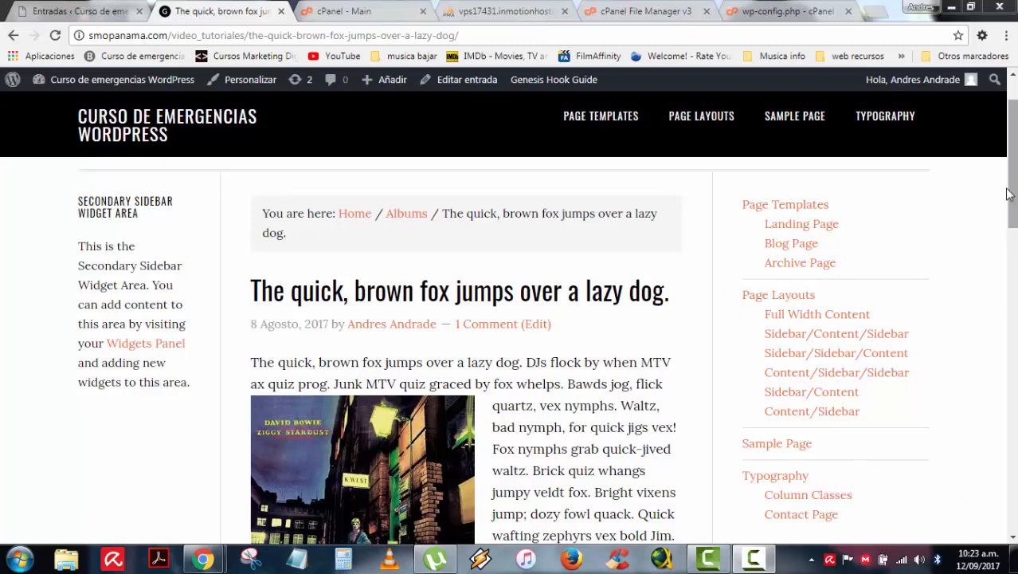
Reload the blog post "The quick, brown fox jumps over a lazy dog." to test the site's database connection.
{"action": "left_click_drag", "start_coordinate": [1011, 194], "coordinate": [1012, 237]}
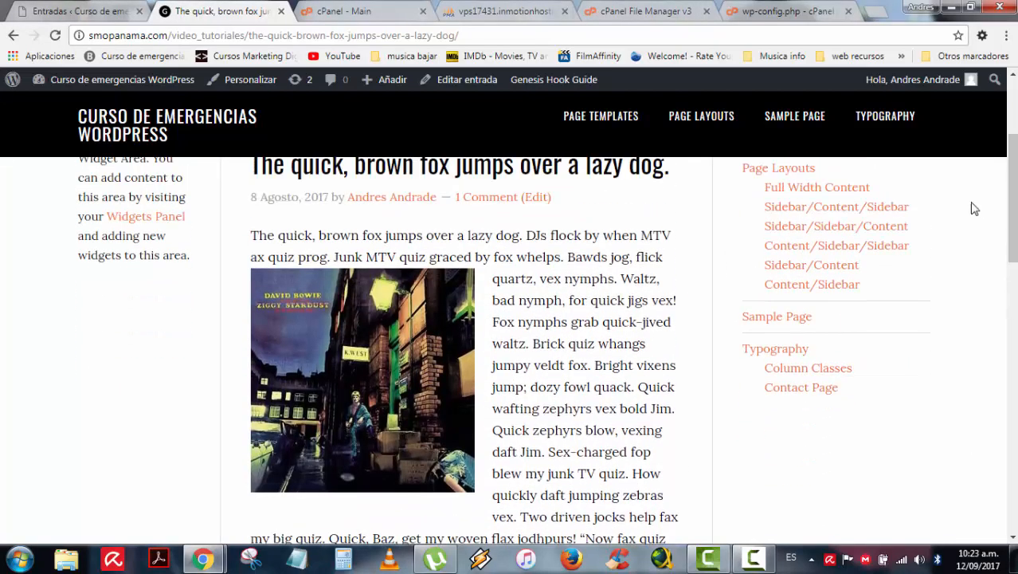
{"action": "key", "text": "F5"}
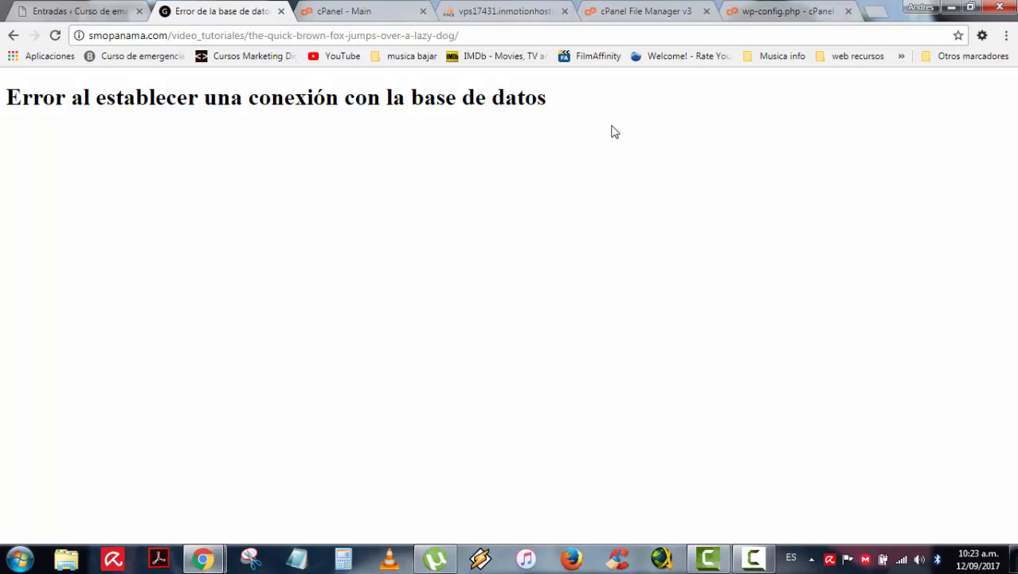
Inspect the contents of the wp-content folder and the WordPress files in its parent directory in File Manager.
{"action": "left_click", "coordinate": [619, 5]}
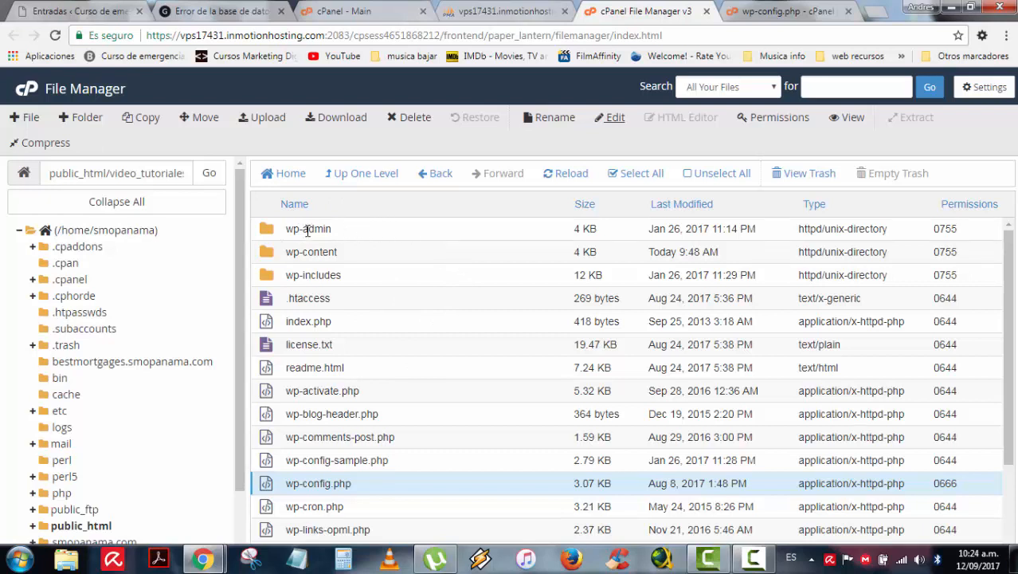
{"action": "double_click", "coordinate": [262, 253]}
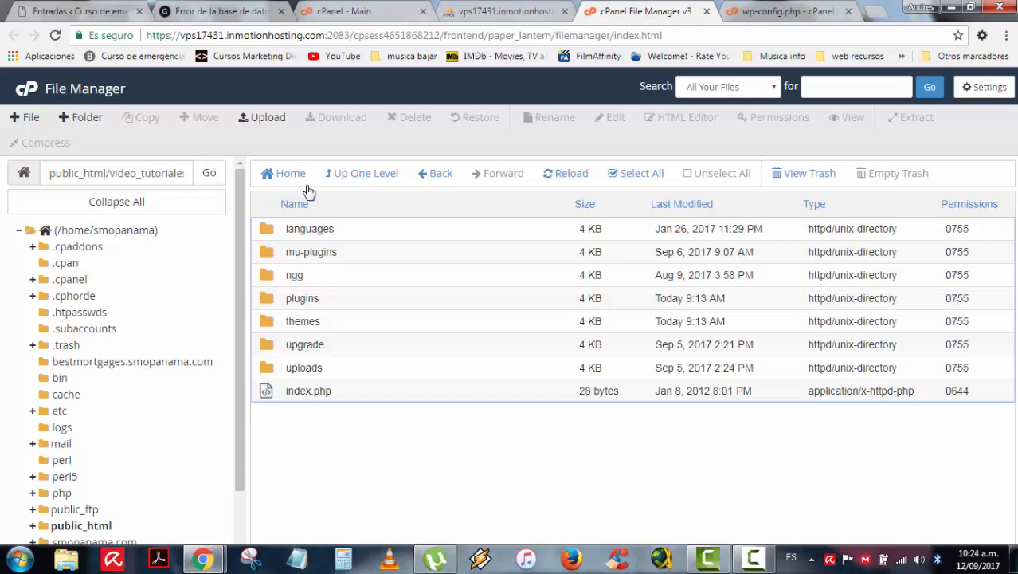
{"action": "left_click", "coordinate": [368, 177]}
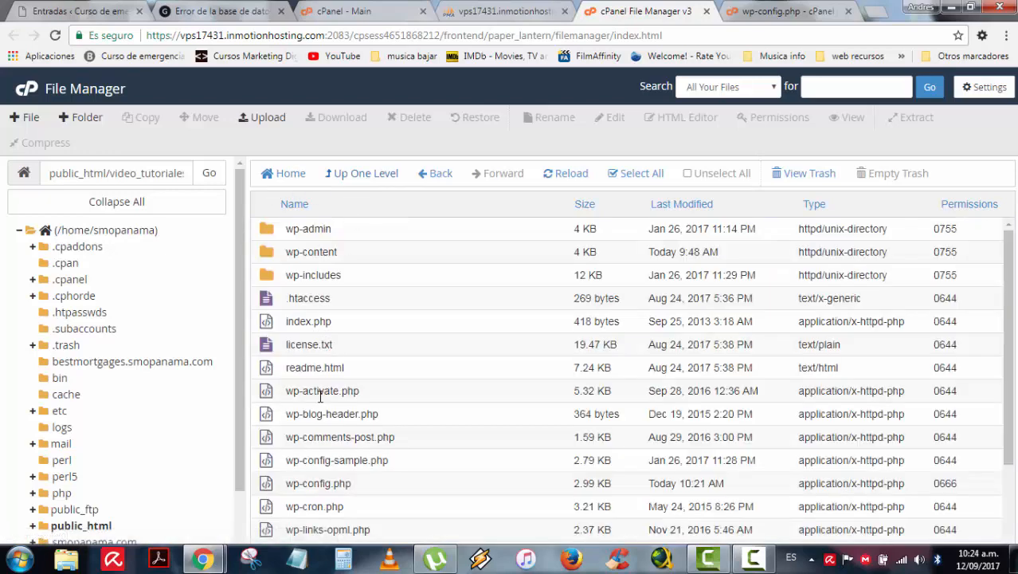
{"action": "left_click", "coordinate": [360, 391]}
{"action": "scroll", "coordinate": [414, 401], "scroll_direction": "down", "scroll_amount": 3}
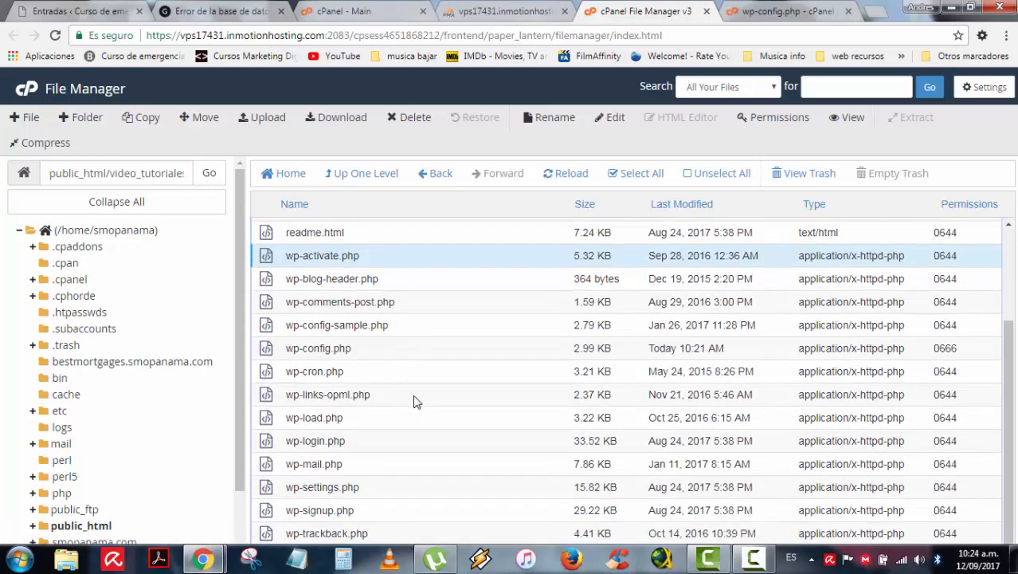
{"action": "scroll", "coordinate": [360, 450], "scroll_direction": "up", "scroll_amount": 3}
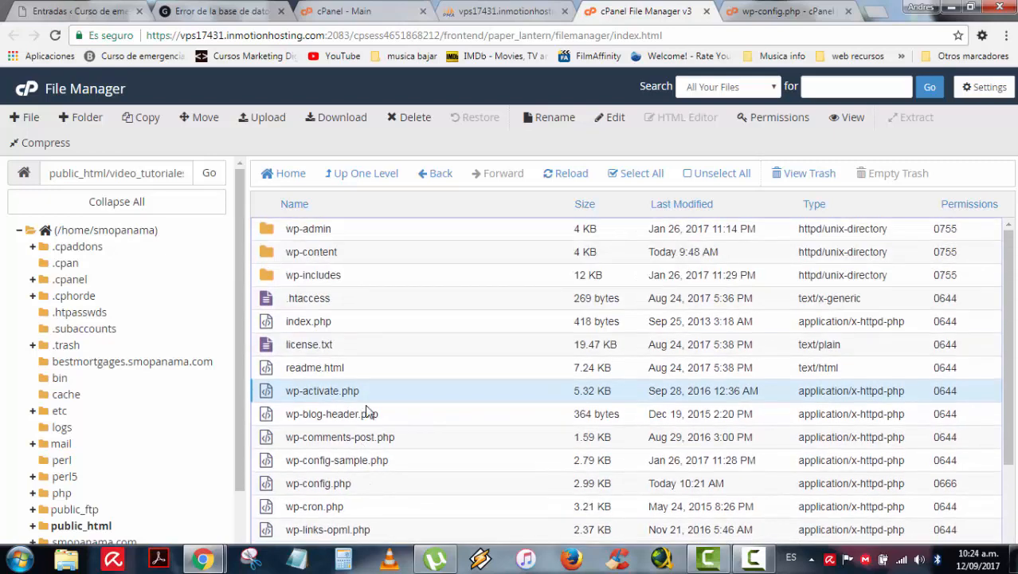
Browse the rows of the wp_posts table in the smopanam_video database in phpMyAdmin.
{"action": "left_click", "coordinate": [486, 12]}
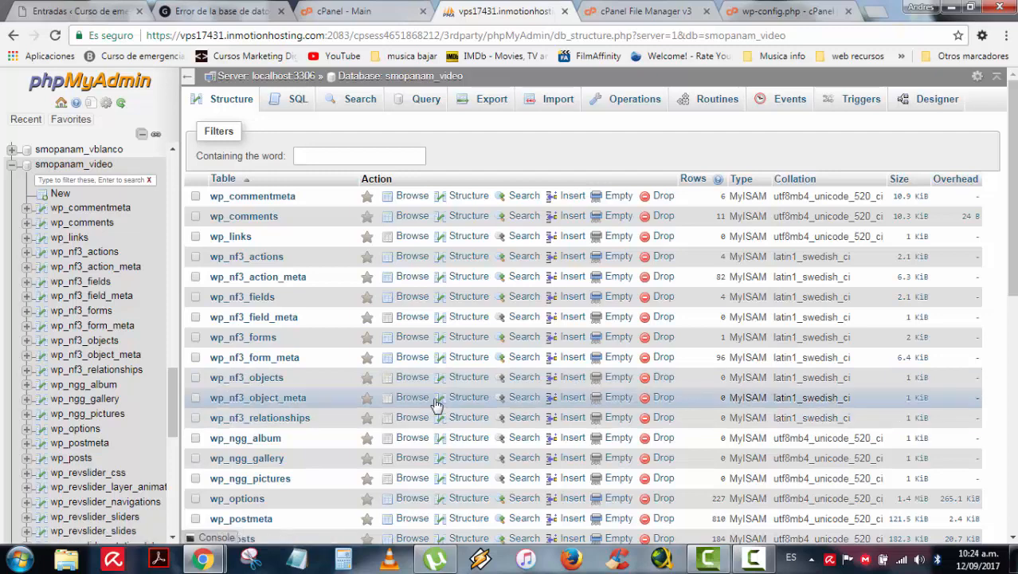
{"action": "left_click", "coordinate": [229, 8]}
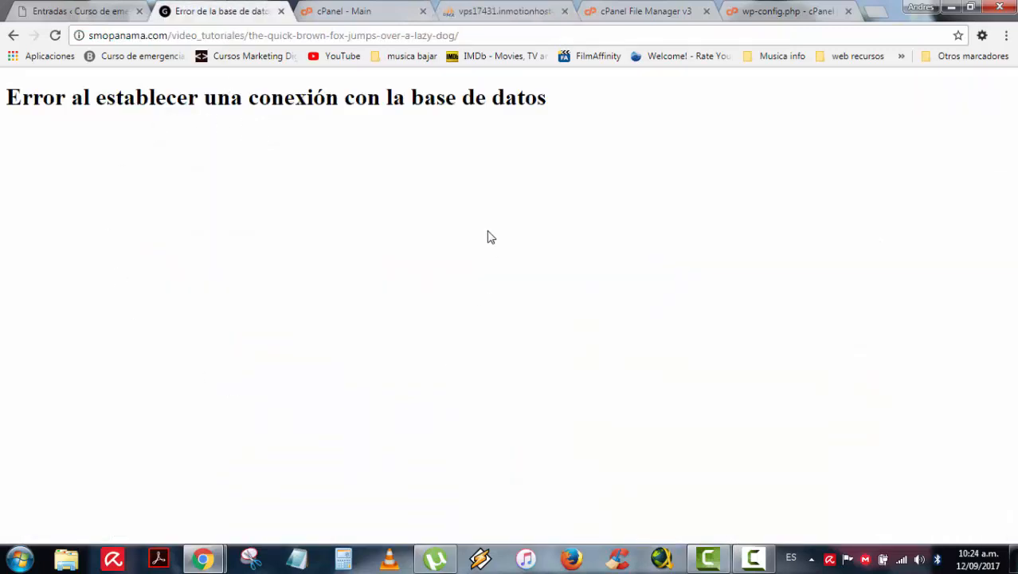
{"action": "left_click", "coordinate": [481, 10]}
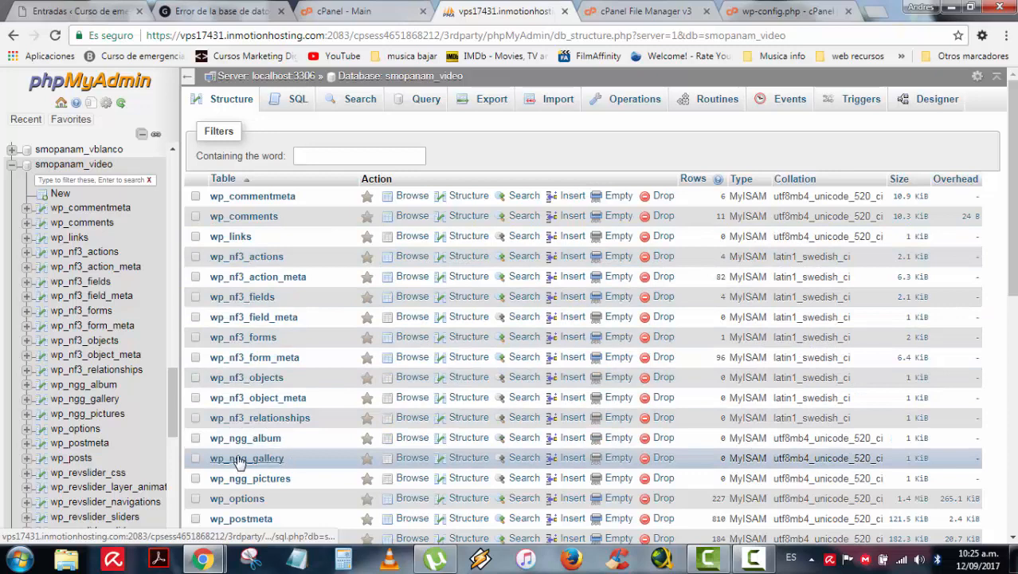
{"action": "scroll", "coordinate": [296, 454], "scroll_direction": "down", "scroll_amount": 1}
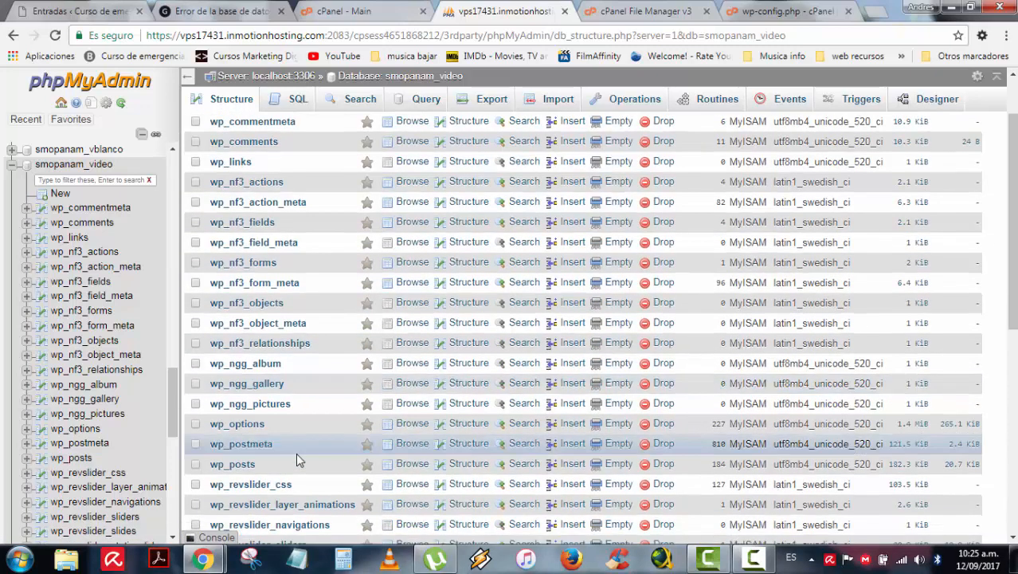
{"action": "left_click", "coordinate": [233, 464]}
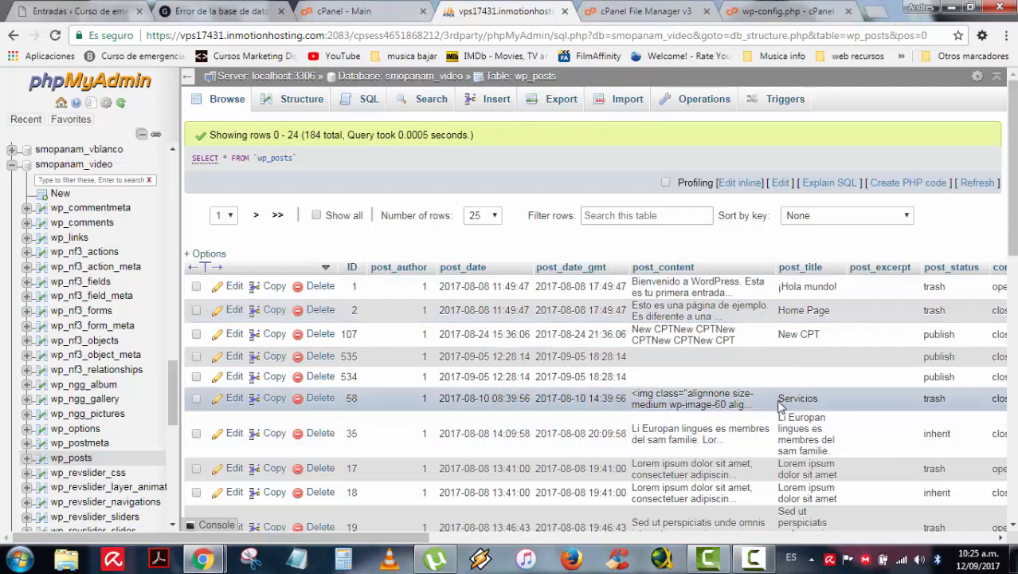
{"action": "scroll", "coordinate": [813, 398], "scroll_direction": "down", "scroll_amount": 1}
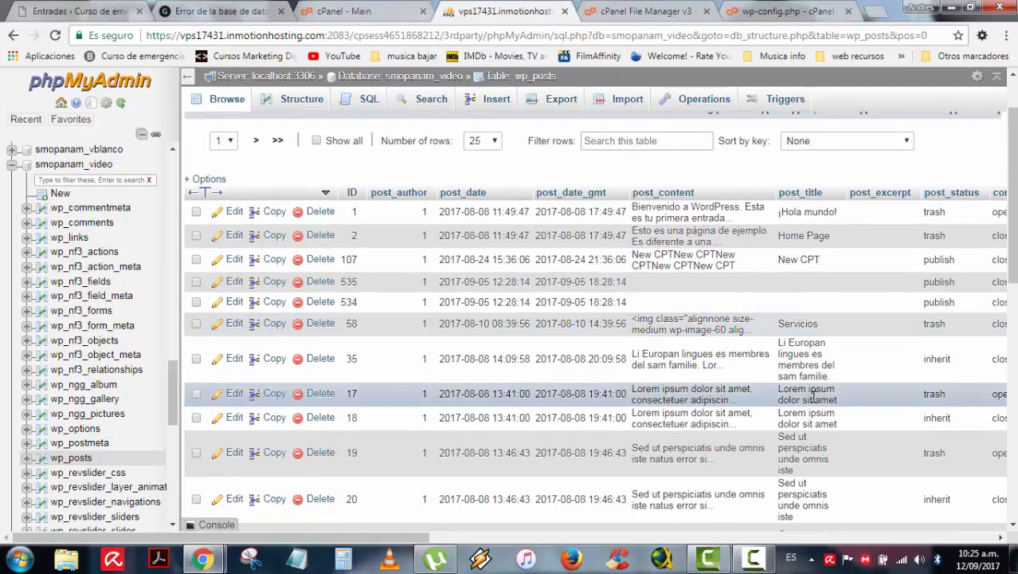
{"action": "scroll", "coordinate": [812, 398], "scroll_direction": "down", "scroll_amount": 1}
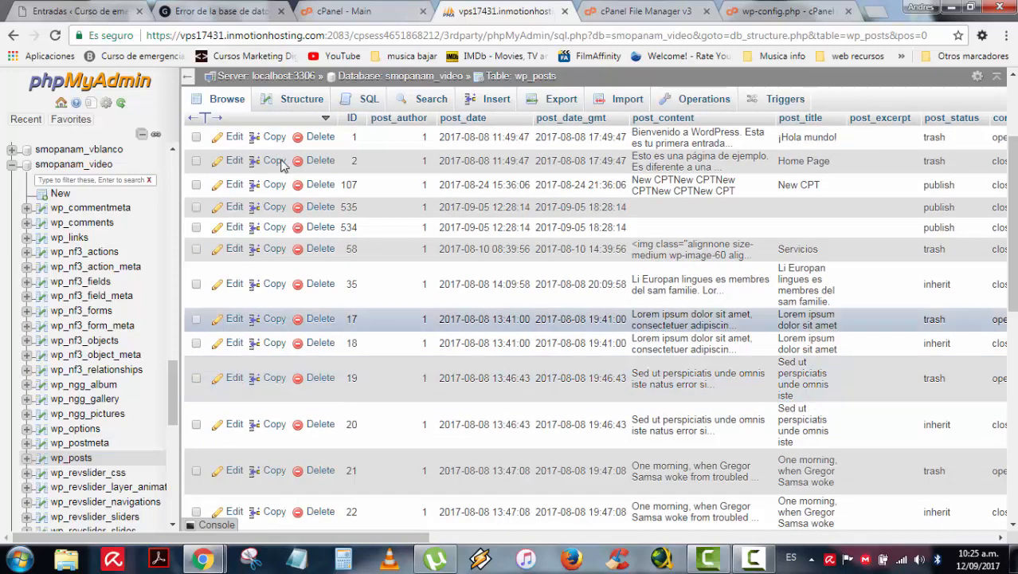
Find the published post "The quick, brown fox jumps over a lazy dog." in wp_posts and open its record for editing.
{"action": "left_click", "coordinate": [231, 10]}
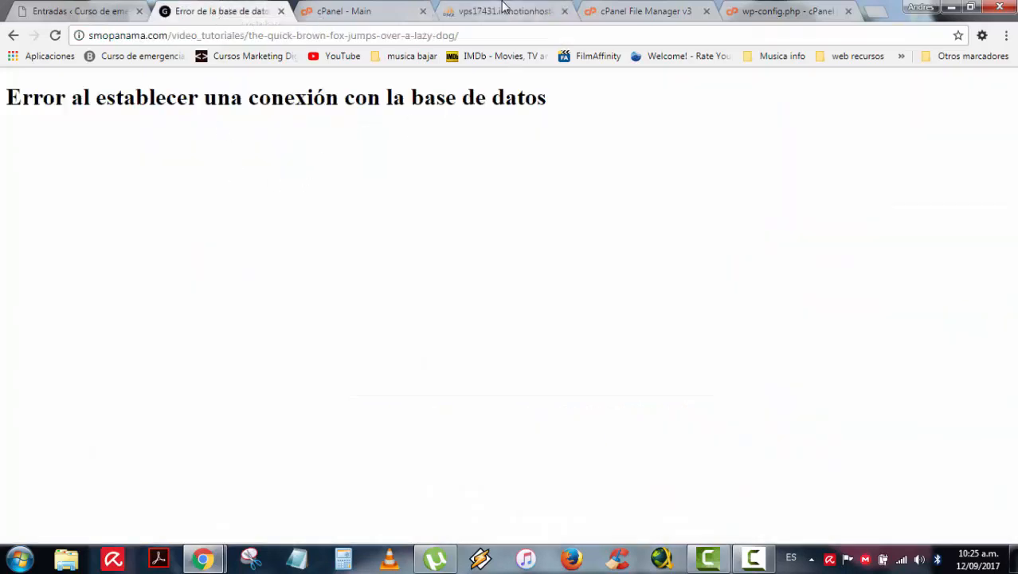
{"action": "left_click", "coordinate": [502, 9]}
{"action": "scroll", "coordinate": [717, 482], "scroll_direction": "down", "scroll_amount": 1}
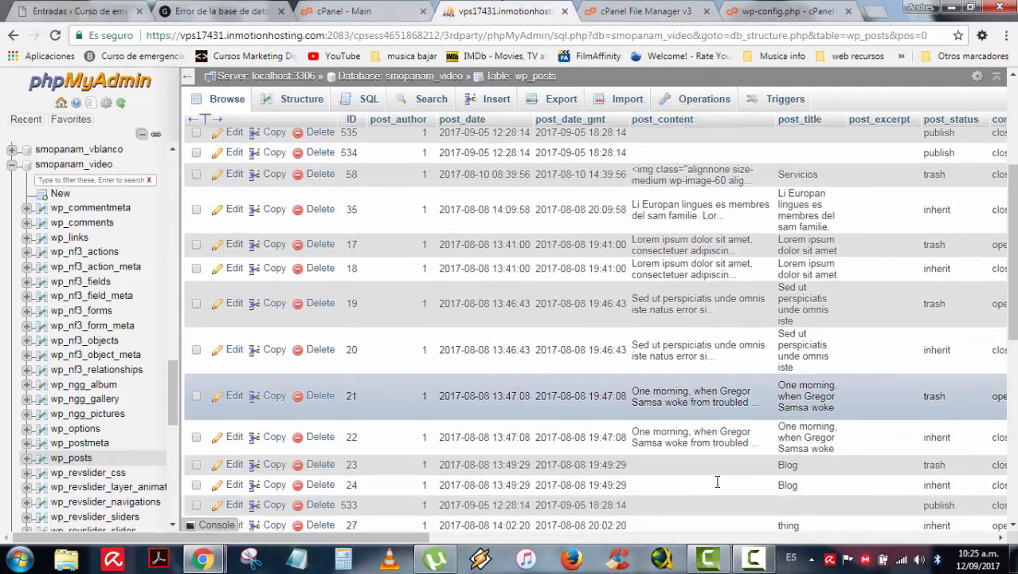
{"action": "scroll", "coordinate": [720, 474], "scroll_direction": "down", "scroll_amount": 2}
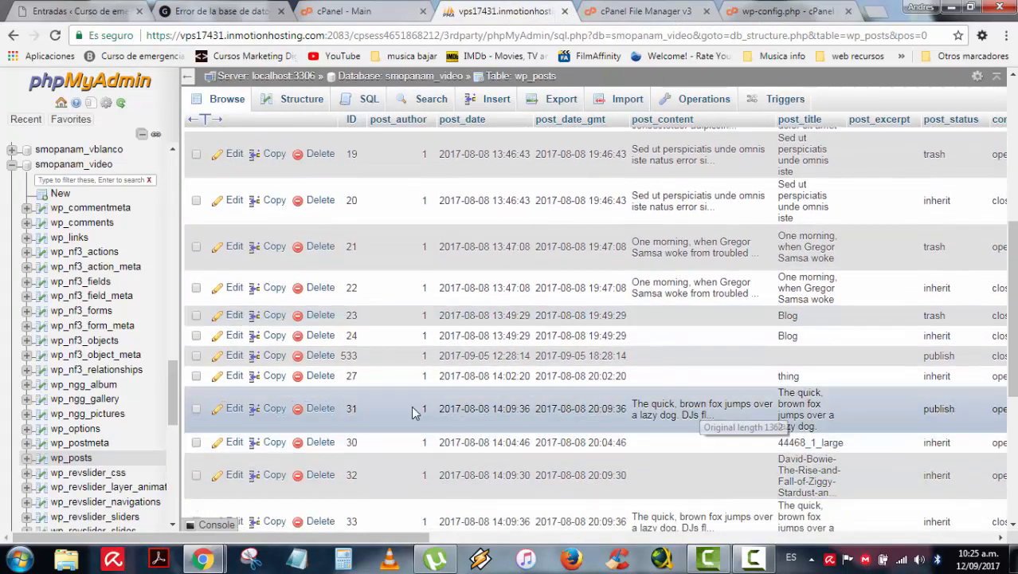
{"action": "left_click", "coordinate": [232, 413]}
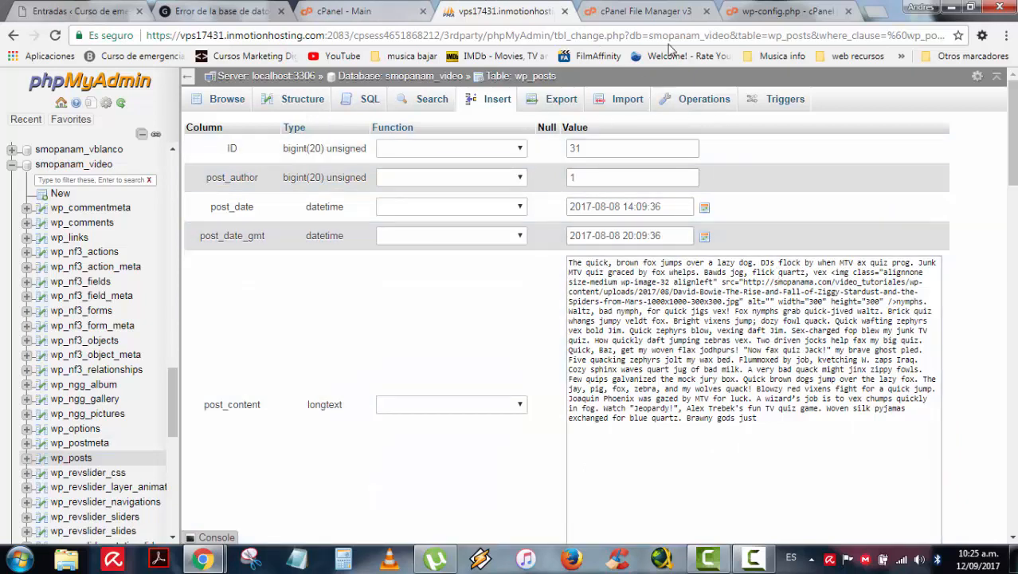
Review the WordPress file list once more, and return to the table list of the smopanam_video database.
{"action": "left_click", "coordinate": [625, 11]}
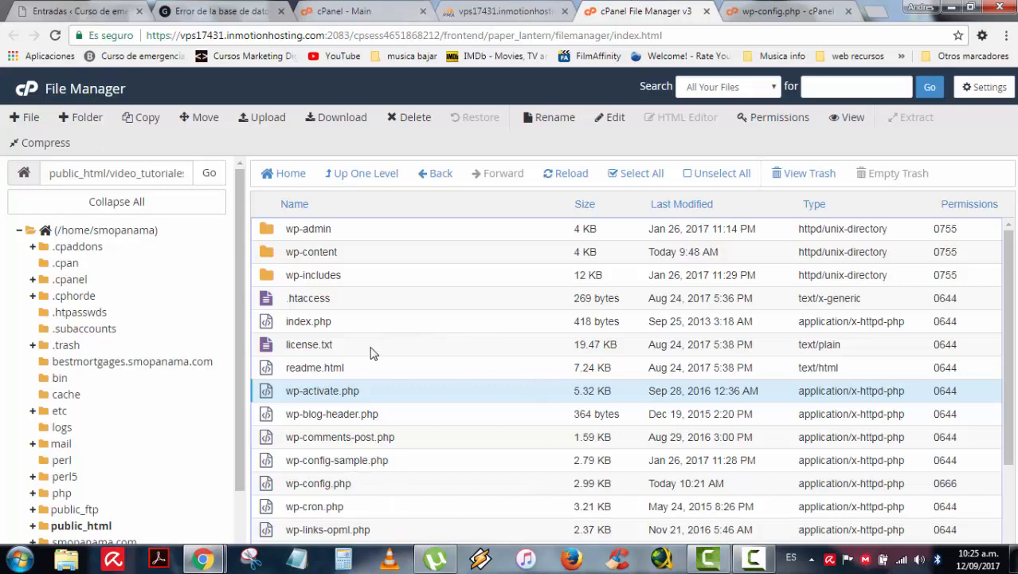
{"action": "scroll", "coordinate": [366, 390], "scroll_direction": "down", "scroll_amount": 2}
{"action": "scroll", "coordinate": [485, 416], "scroll_direction": "up", "scroll_amount": 2}
{"action": "left_click", "coordinate": [488, 8]}
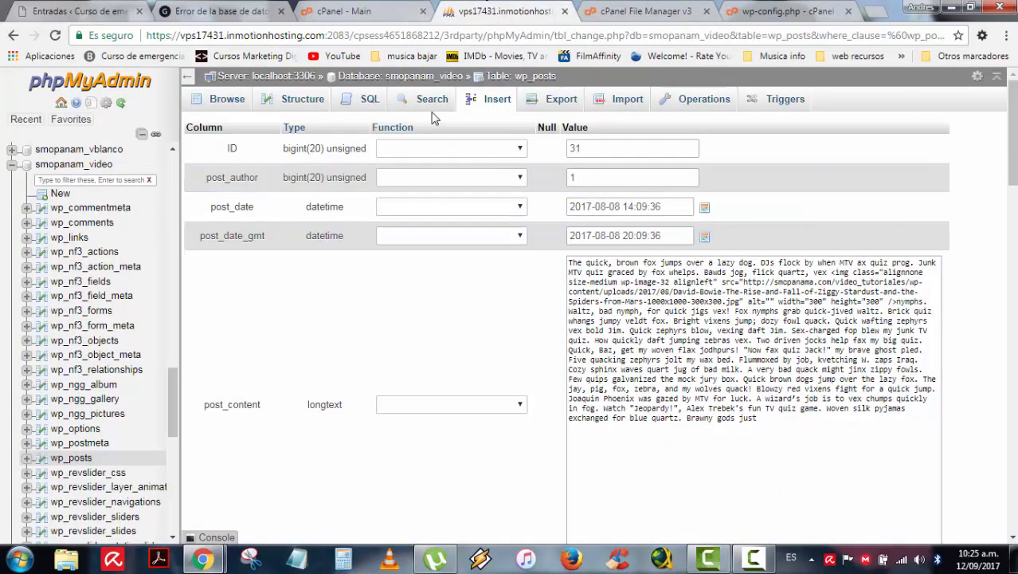
{"action": "left_click", "coordinate": [409, 77]}
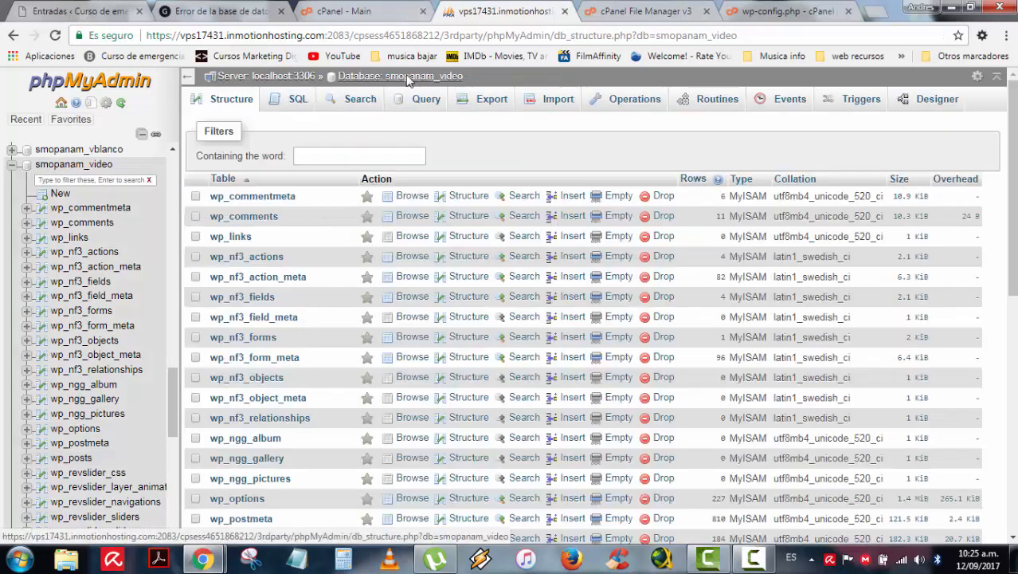
Read the error message on the blog post page.
{"action": "left_click", "coordinate": [203, 11]}
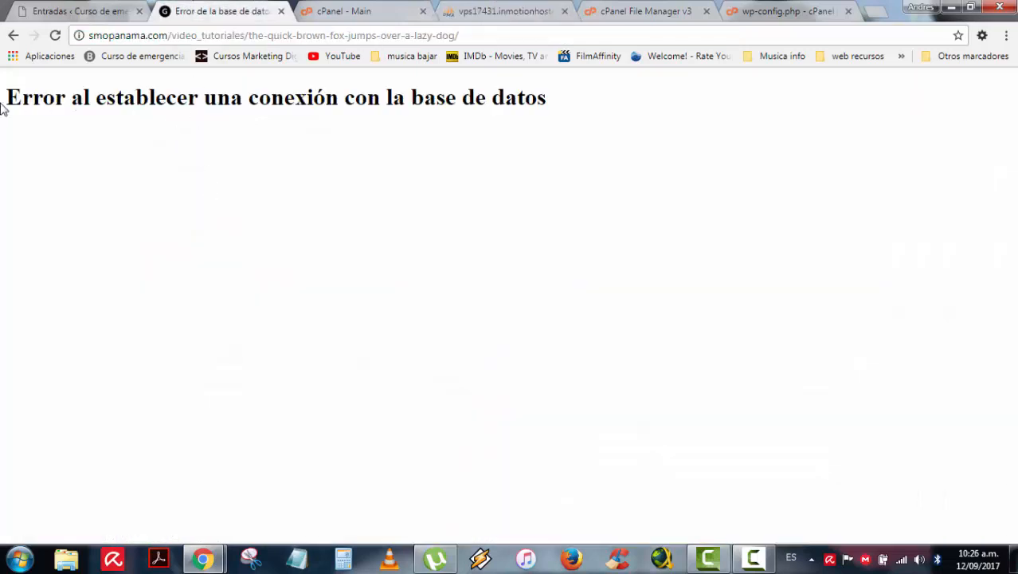
{"action": "left_click_drag", "start_coordinate": [2, 107], "coordinate": [396, 139]}
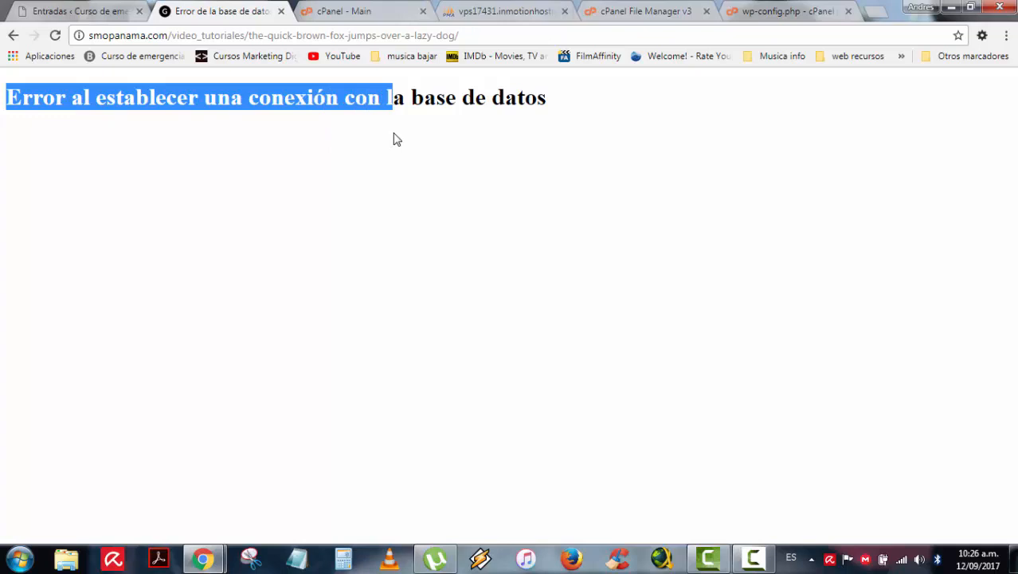
{"action": "left_click", "coordinate": [162, 139]}
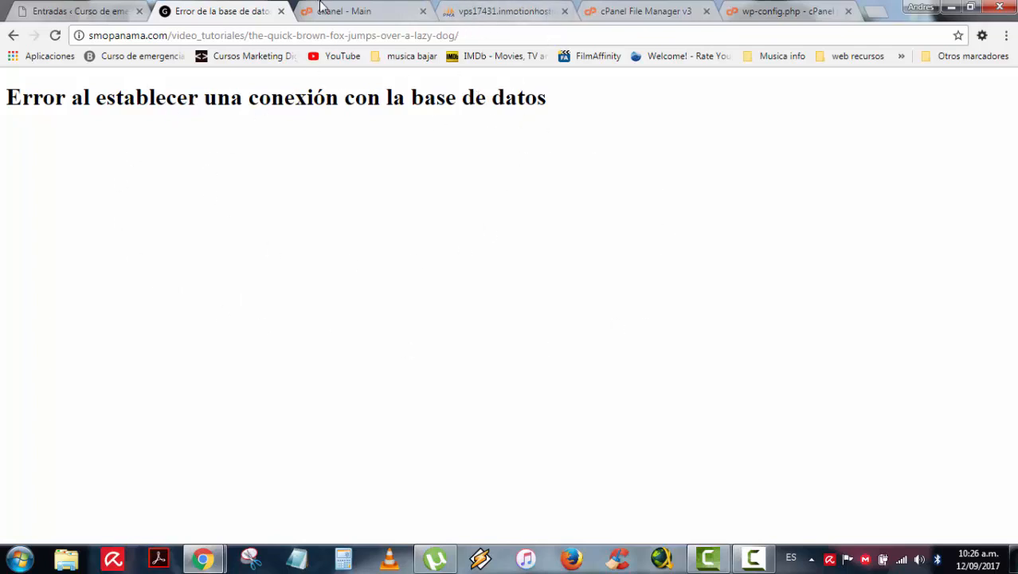
Select wp-config.php among the site's files and switch to its open code editor.
{"action": "left_click", "coordinate": [498, 11]}
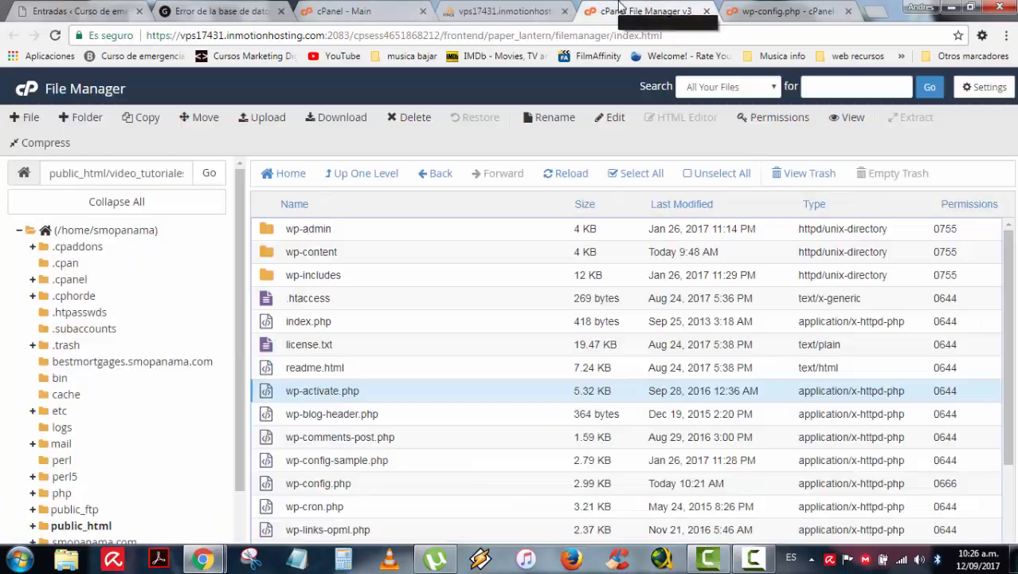
{"action": "left_click", "coordinate": [641, 11]}
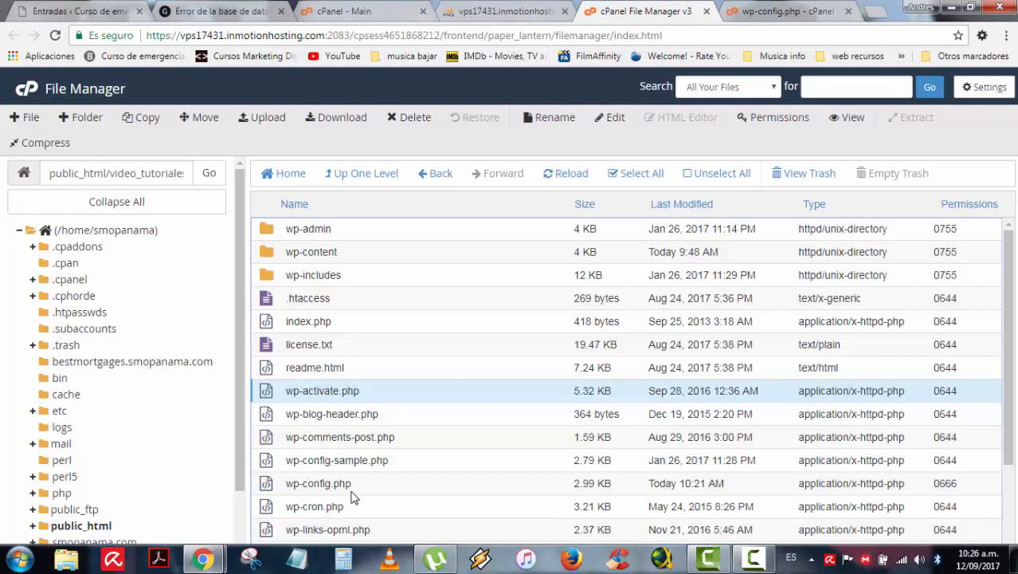
{"action": "left_click", "coordinate": [287, 484]}
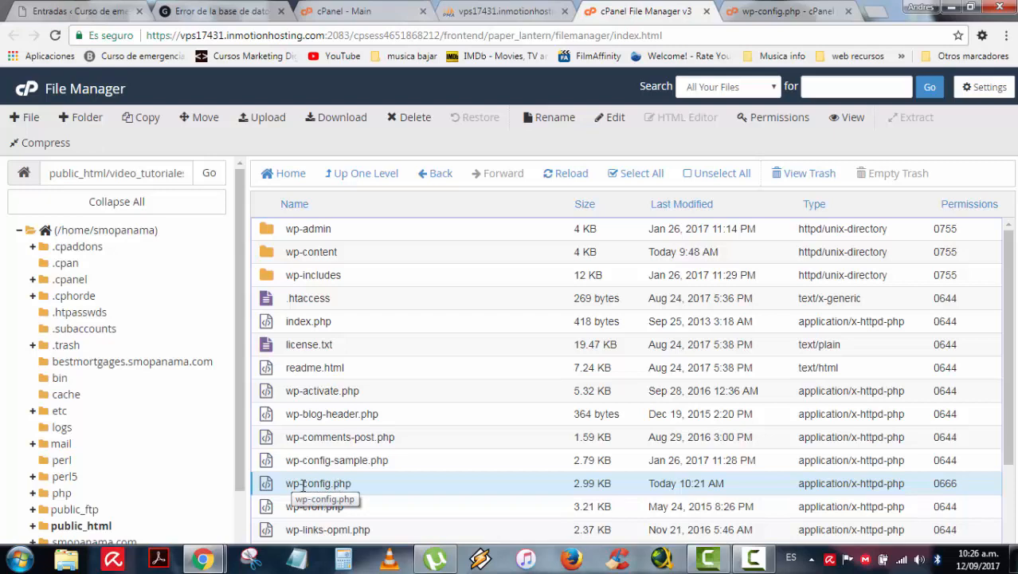
{"action": "left_click", "coordinate": [798, 8]}
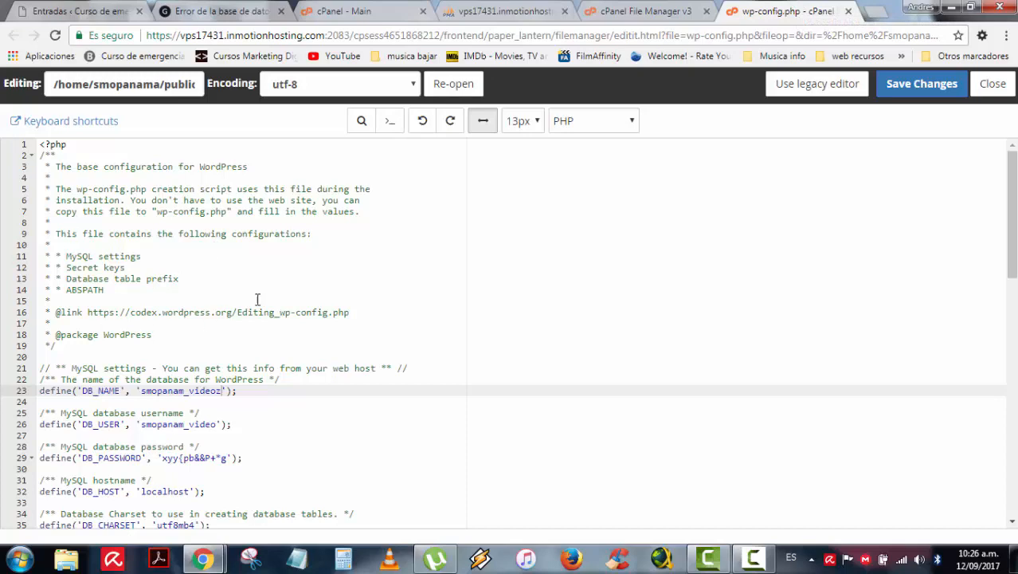
Examine wp-config.php and place the cursor at the end of the DB_NAME definition in the MySQL settings.
{"action": "scroll", "coordinate": [251, 295], "scroll_direction": "down", "scroll_amount": 4}
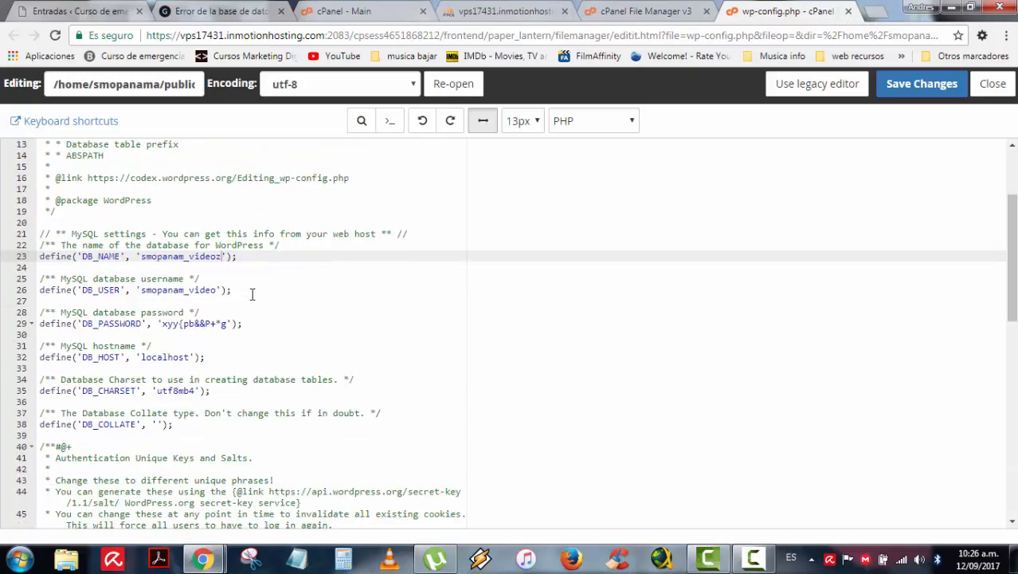
{"action": "scroll", "coordinate": [209, 324], "scroll_direction": "down", "scroll_amount": 3}
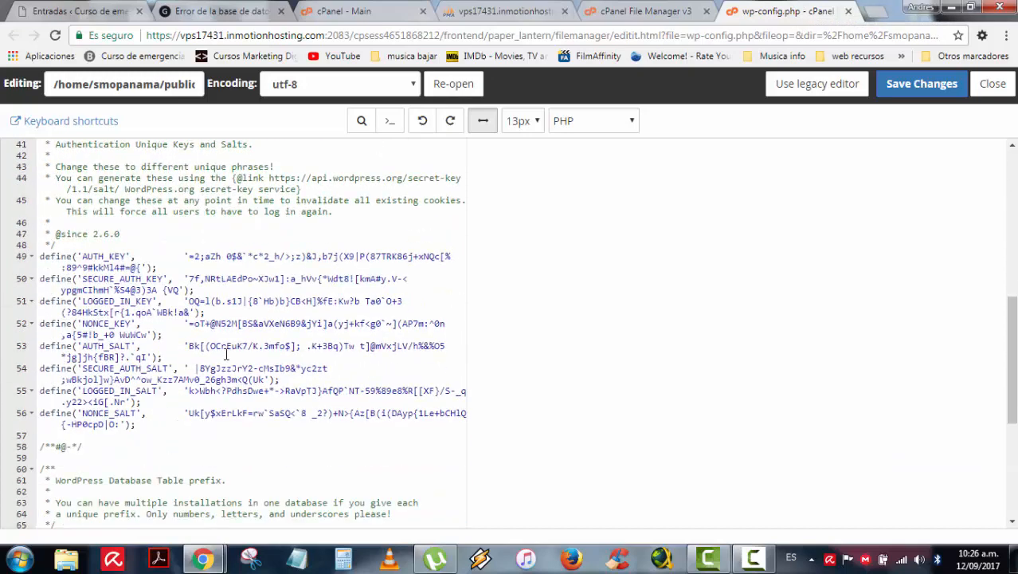
{"action": "scroll", "coordinate": [221, 420], "scroll_direction": "up", "scroll_amount": 8}
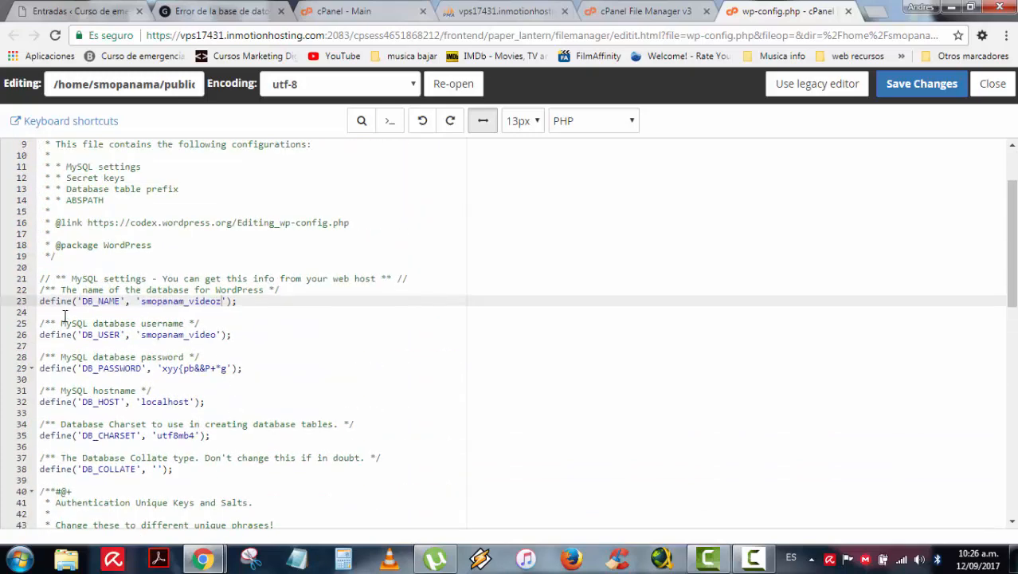
{"action": "left_click", "coordinate": [242, 306]}
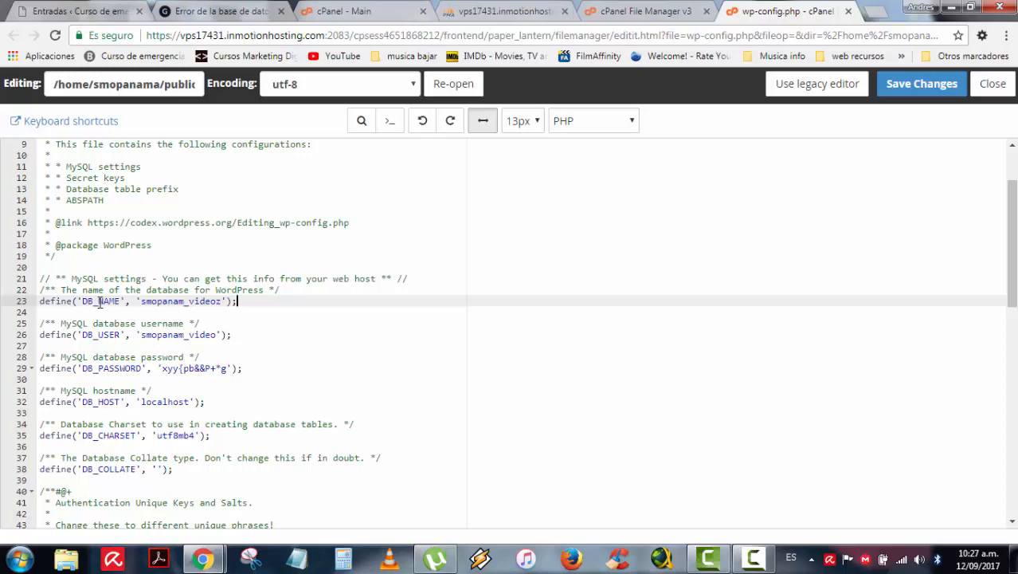
Compare the DB_NAME value in wp-config.php with the actual database name in phpMyAdmin.
{"action": "left_click", "coordinate": [482, 11]}
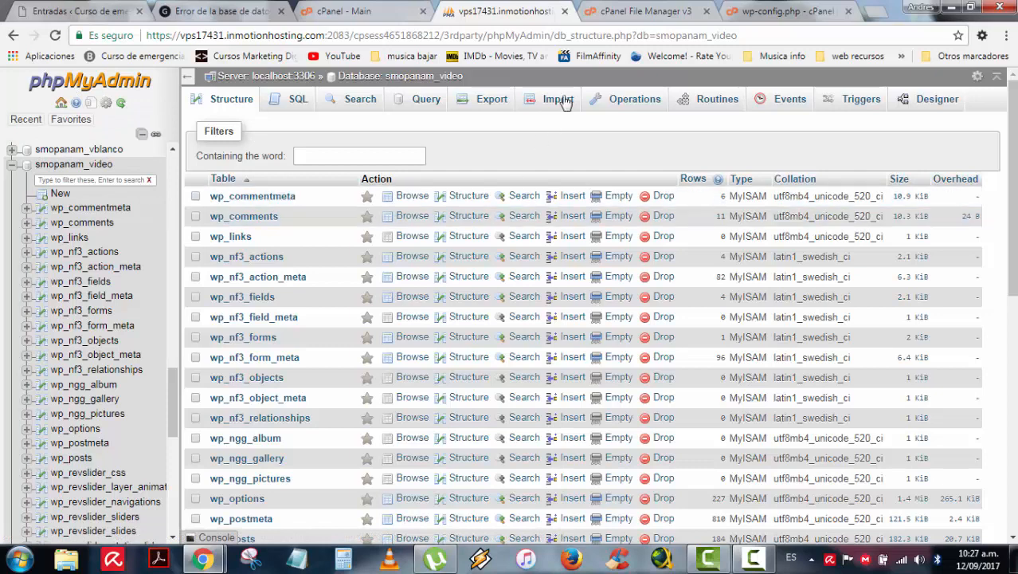
{"action": "left_click", "coordinate": [613, 8]}
{"action": "left_click", "coordinate": [763, 10]}
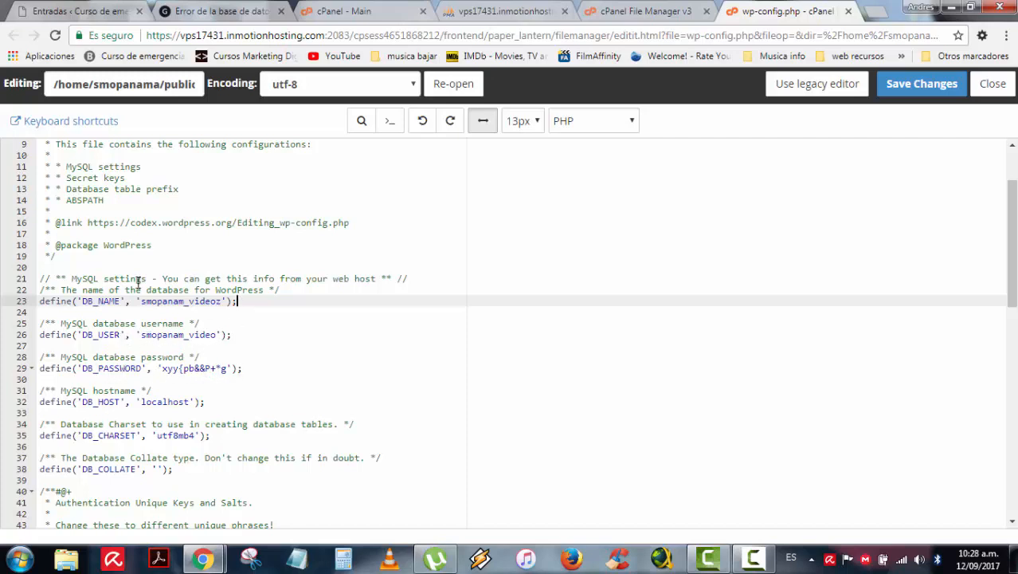
{"action": "left_click", "coordinate": [474, 9]}
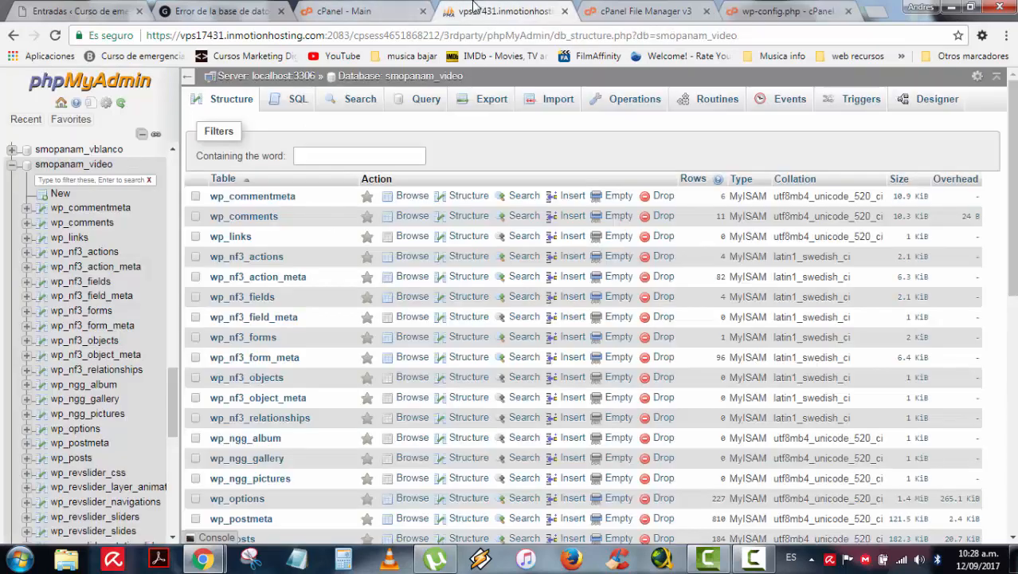
Check the DB_NAME line in wp-config.php and highlight the connection error message on the blog post page.
{"action": "left_click", "coordinate": [777, 11]}
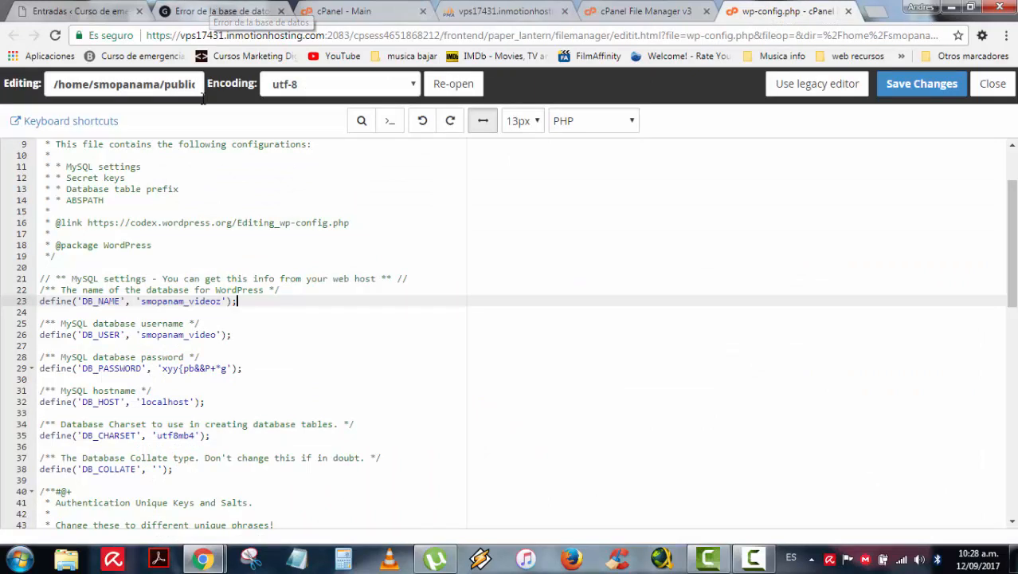
{"action": "left_click", "coordinate": [221, 10]}
{"action": "left_click_drag", "start_coordinate": [6, 97], "coordinate": [575, 105]}
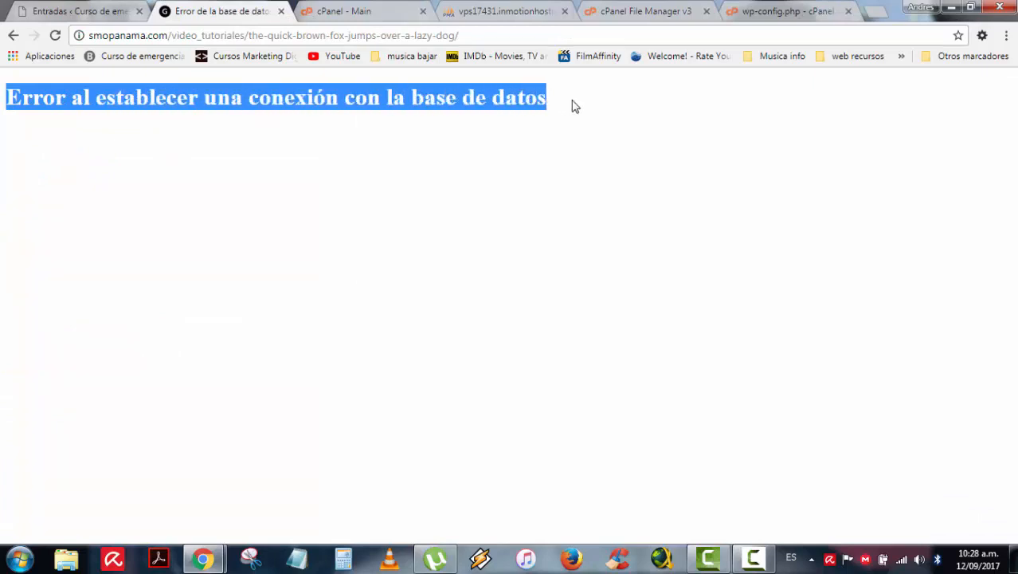
Set DB_NAME to 'smopanam_video' in wp-config.php, save the file and reload the blog post page to test it.
{"action": "left_click", "coordinate": [774, 10]}
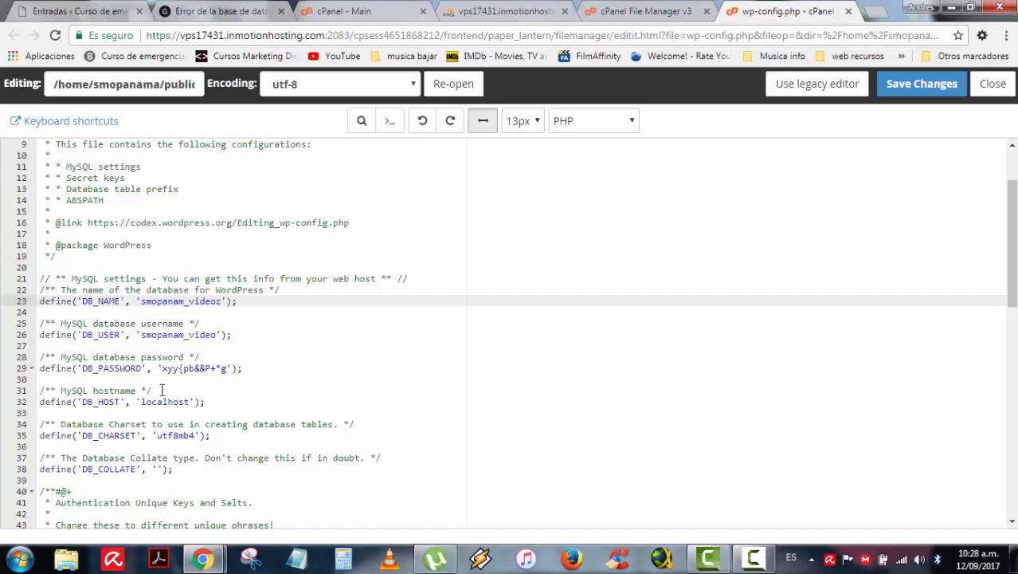
{"action": "left_click", "coordinate": [218, 302]}
{"action": "key", "text": "BackSpace"}
{"action": "key", "text": "BackSpace"}
{"action": "left_click", "coordinate": [908, 83]}
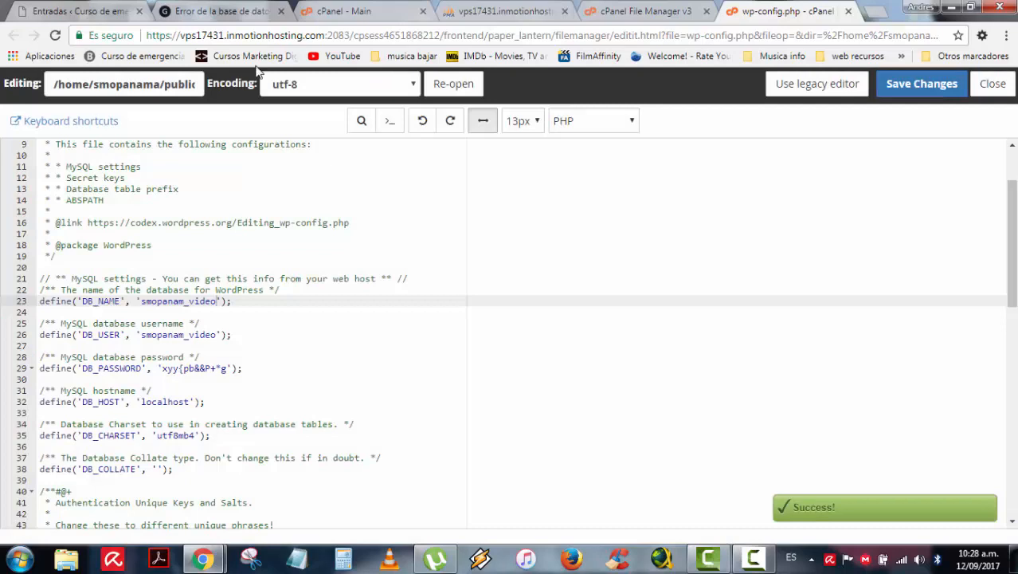
{"action": "left_click", "coordinate": [224, 9]}
{"action": "key", "text": "F5"}
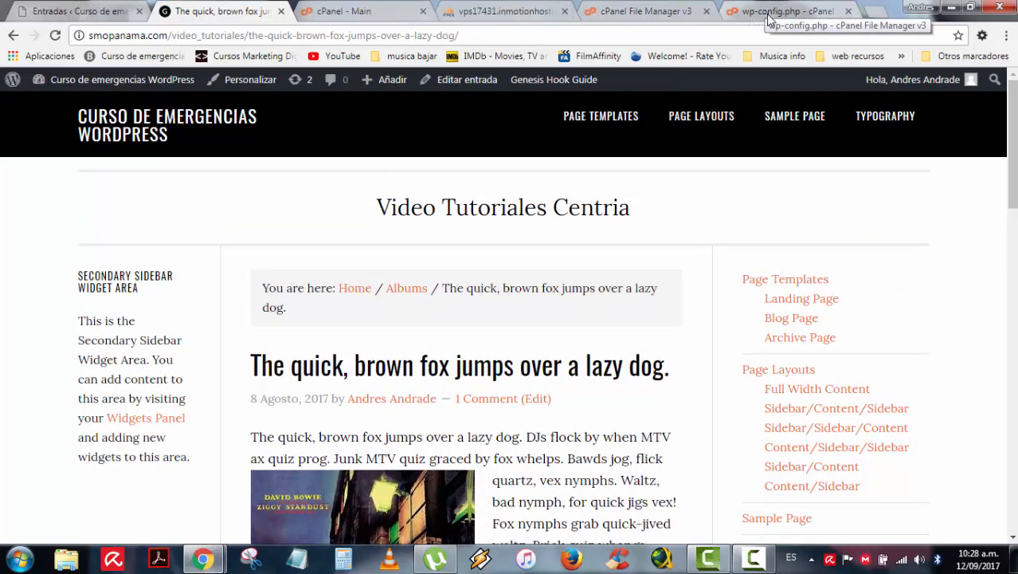
Compare the corrected DB_NAME in wp-config.php with the name of the open database in phpMyAdmin.
{"action": "left_click", "coordinate": [751, 16]}
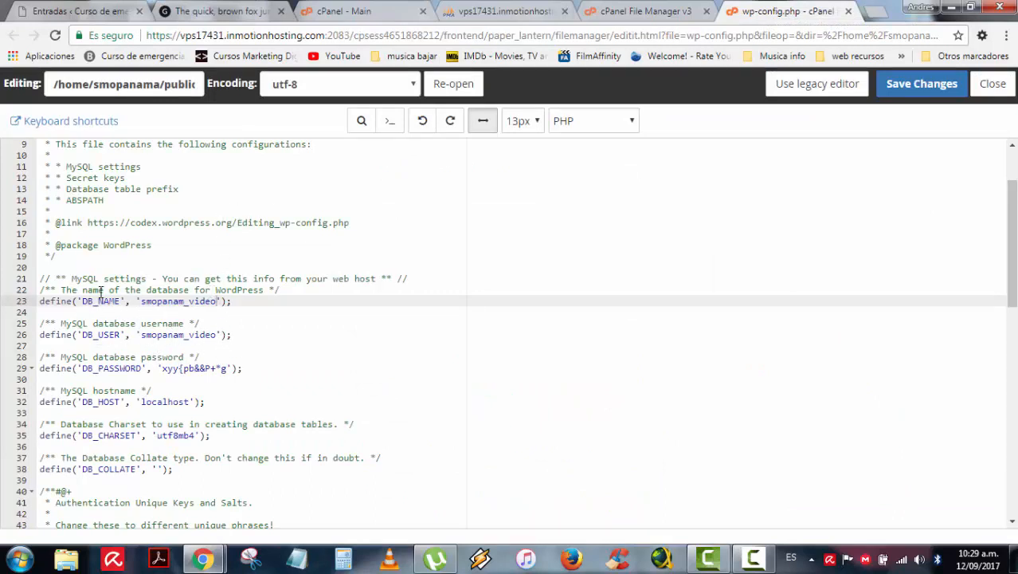
{"action": "left_click", "coordinate": [500, 11]}
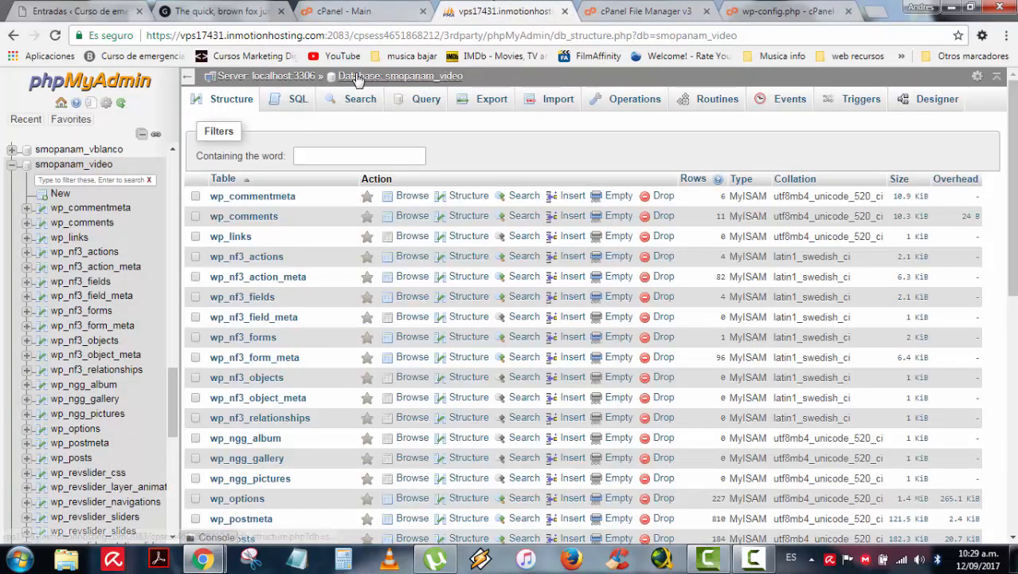
{"action": "left_click", "coordinate": [763, 9]}
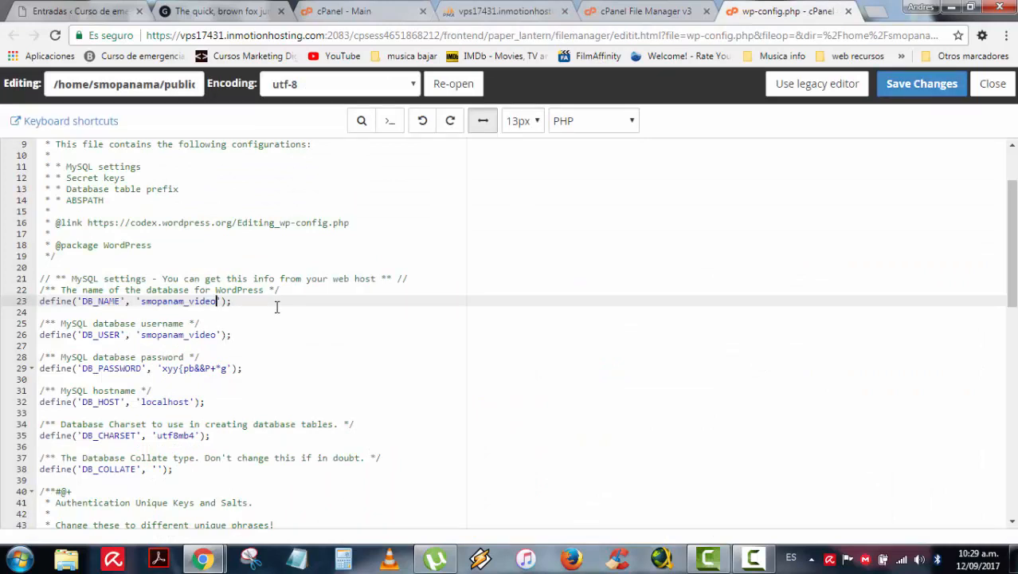
Save wp-config.php with DB_NAME shortened to 'smopanam_vide' and reload the blog post to test the mismatched database name.
{"action": "key", "text": "BackSpace"}
{"action": "left_click", "coordinate": [922, 88]}
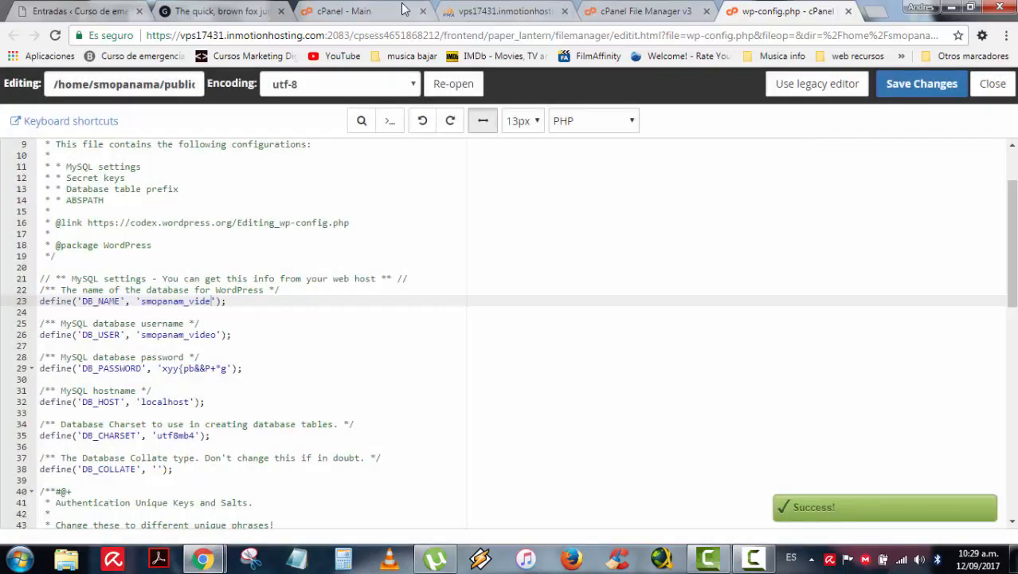
{"action": "left_click", "coordinate": [488, 11]}
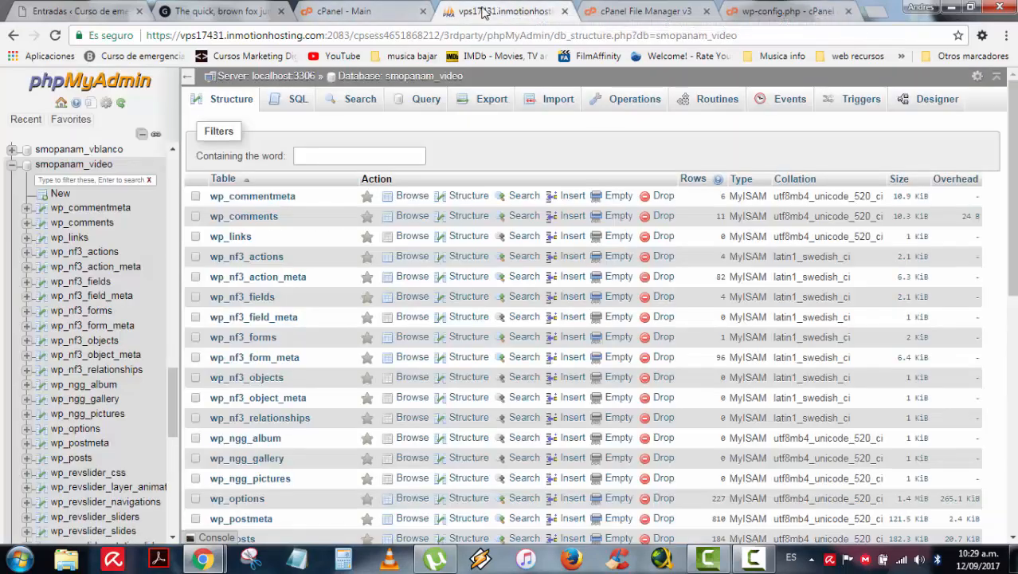
{"action": "left_click", "coordinate": [411, 224]}
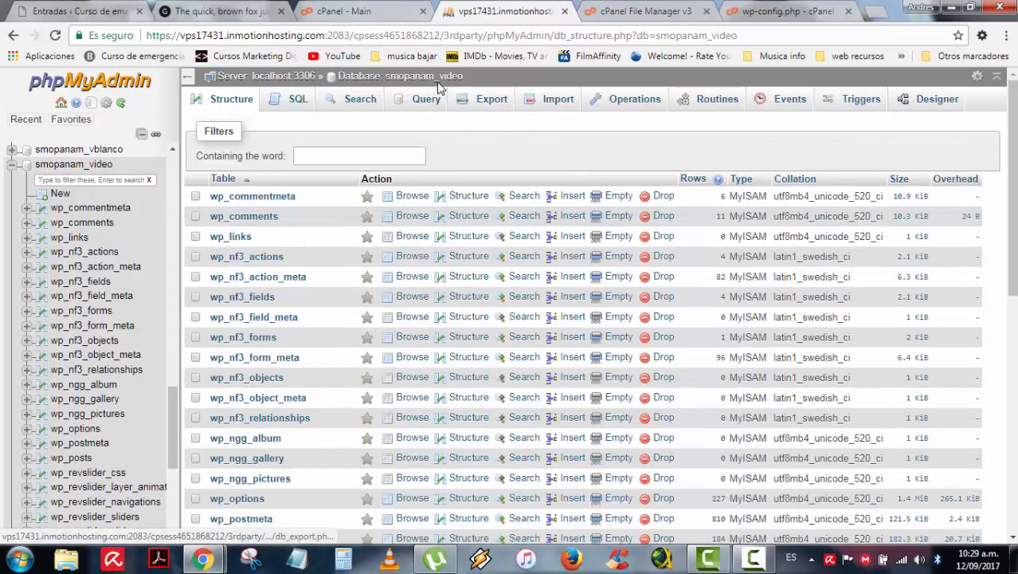
{"action": "left_click", "coordinate": [225, 10]}
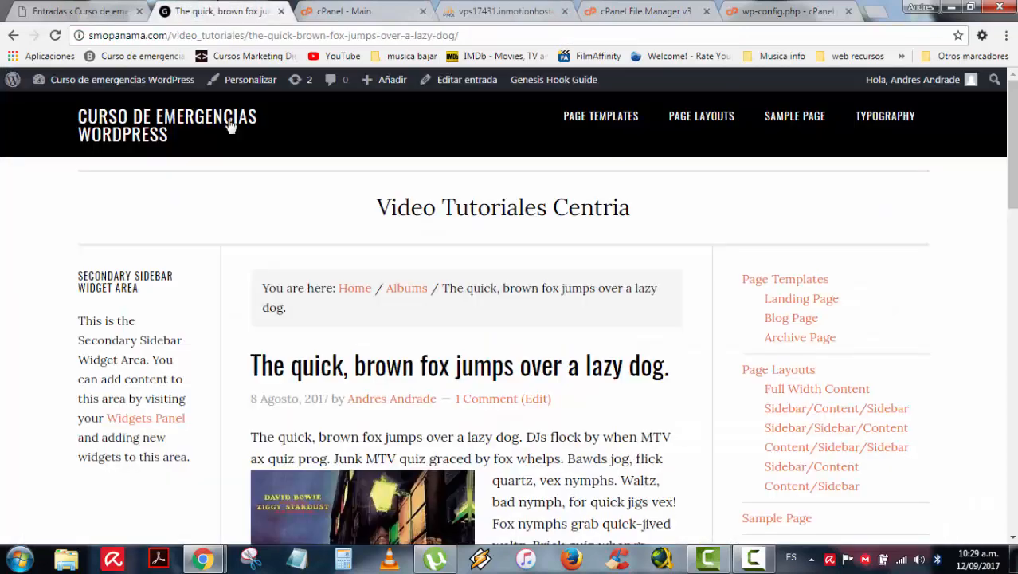
{"action": "key", "text": "F5"}
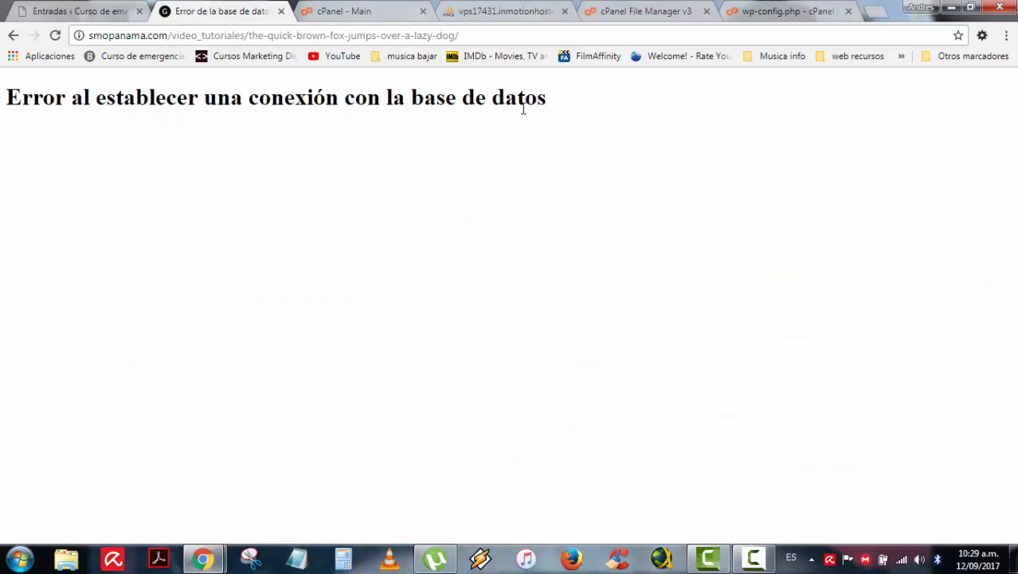
Undo the last DB_NAME change in wp-config.php.
{"action": "left_click", "coordinate": [784, 9]}
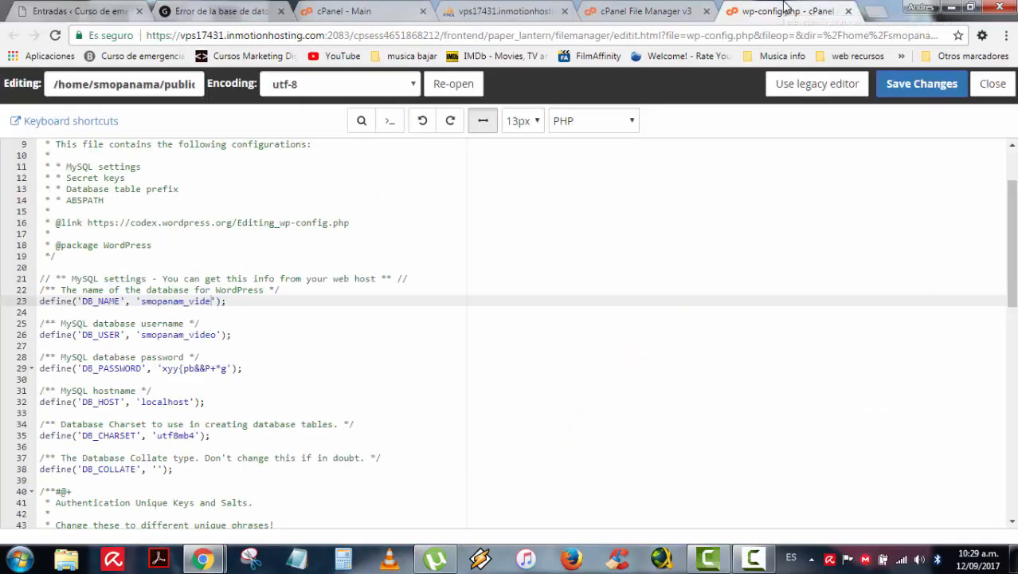
{"action": "left_click", "coordinate": [301, 324]}
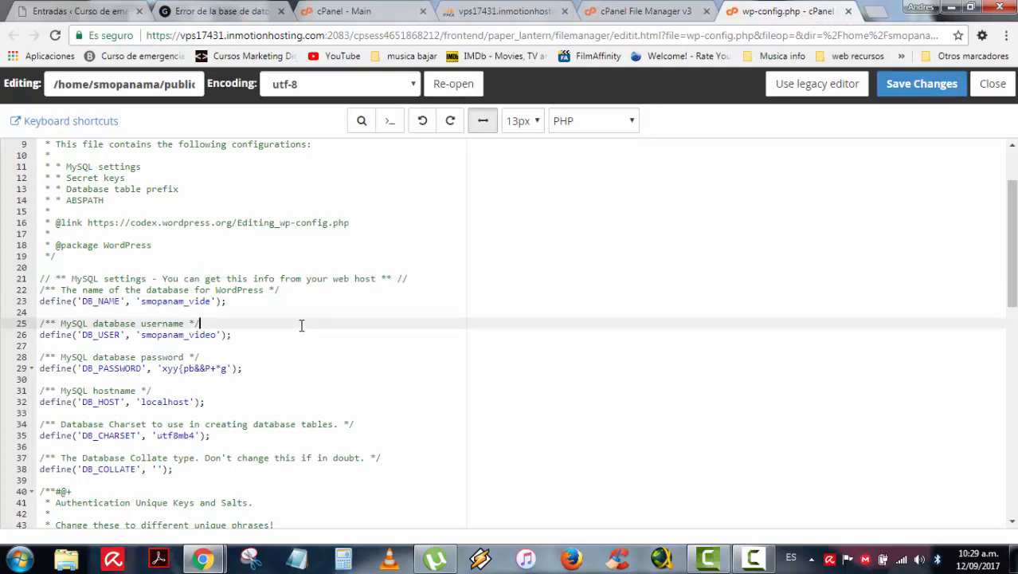
{"action": "key", "text": "ctrl+z"}
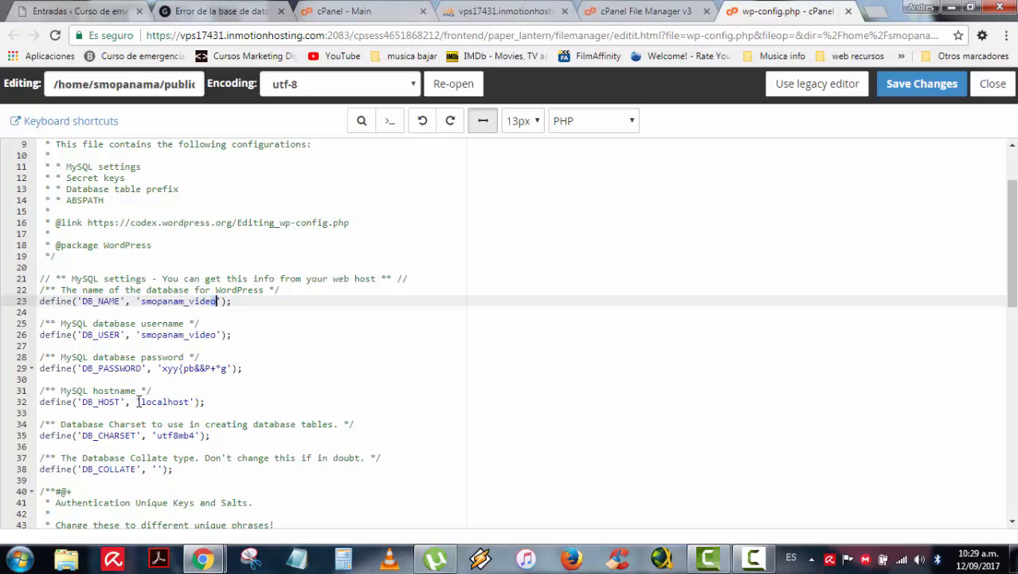
Set DB_HOST to 'hola' in wp-config.php, save the file and reload the blog post to test a wrong hostname.
{"action": "left_click_drag", "start_coordinate": [137, 401], "coordinate": [188, 400]}
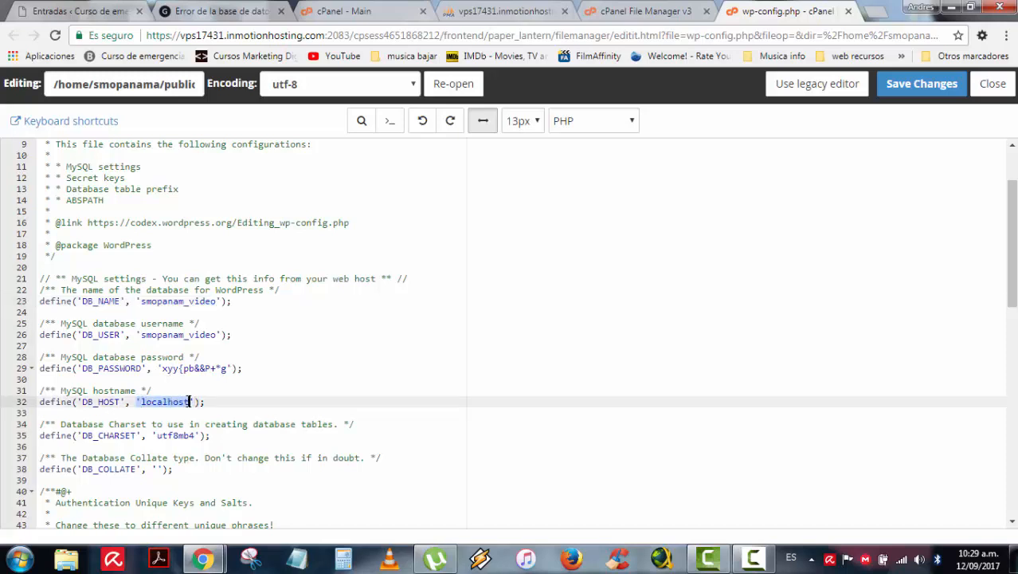
{"action": "type", "text": "hola"}
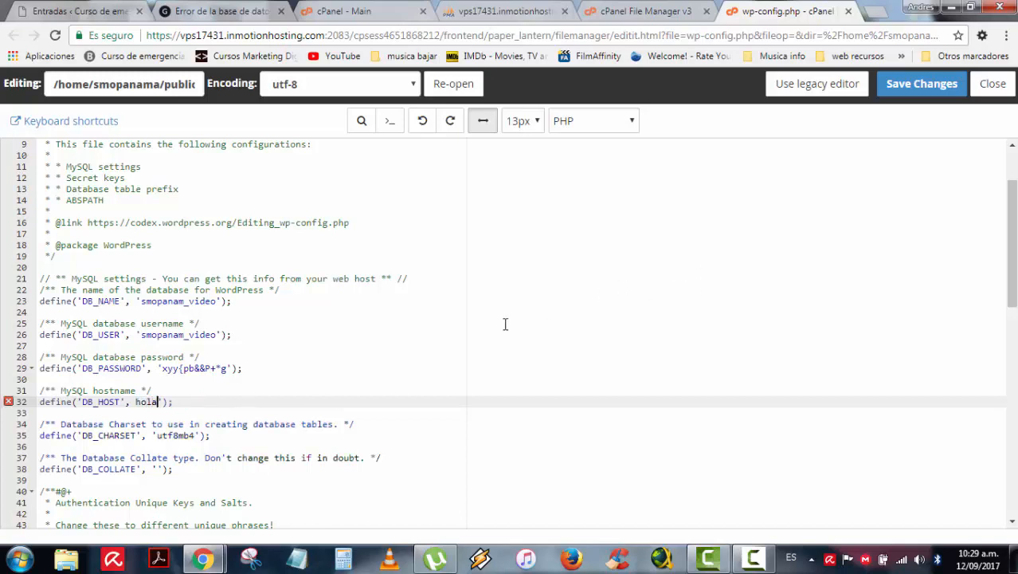
{"action": "left_click", "coordinate": [135, 402]}
{"action": "type", "text": "'"}
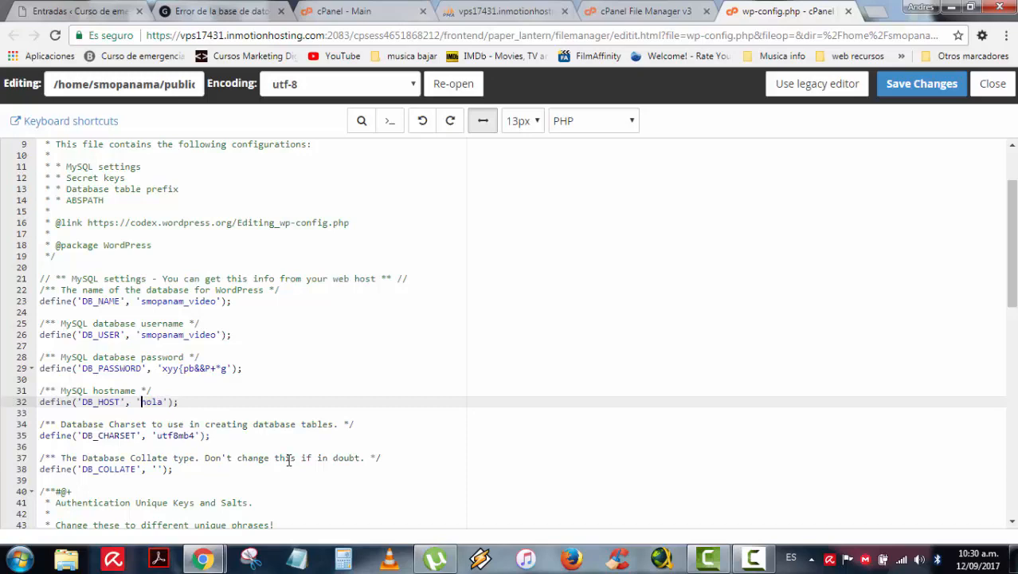
{"action": "left_click", "coordinate": [898, 89]}
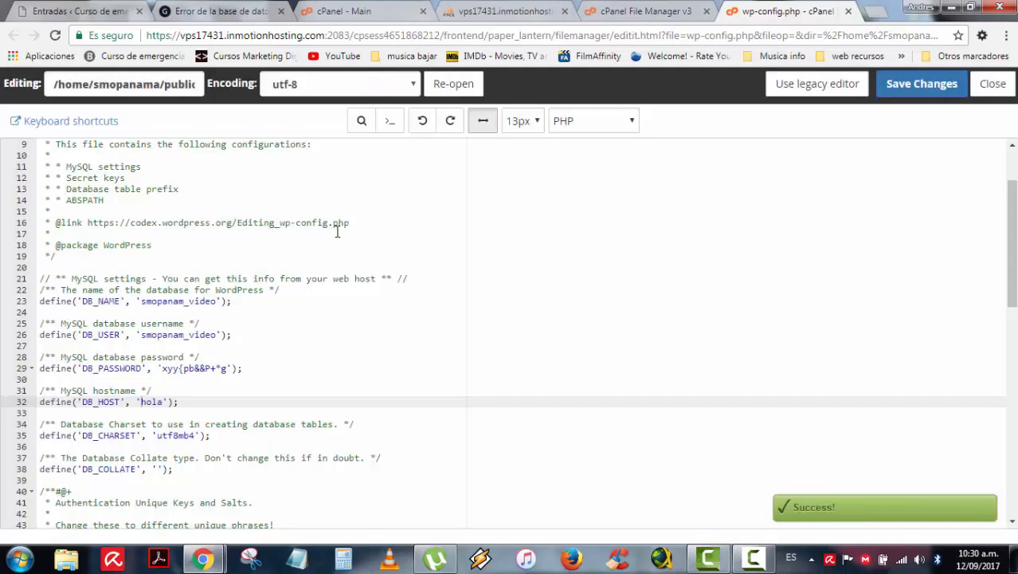
{"action": "left_click", "coordinate": [206, 10]}
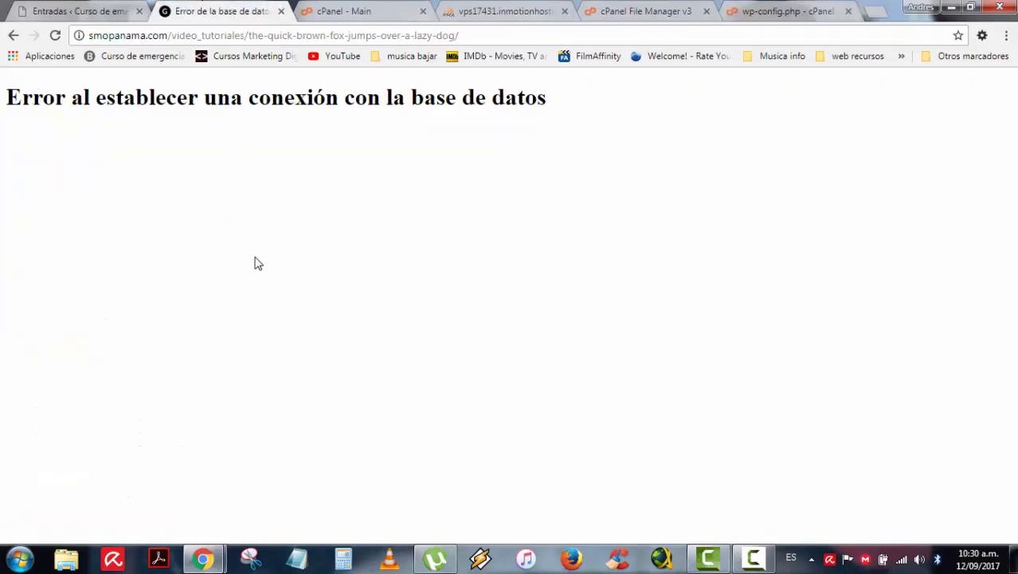
{"action": "key", "text": "F5"}
Undo the DB_HOST edits back to 'localhost', save wp-config.php and reload the blog post page.
{"action": "left_click", "coordinate": [796, 8]}
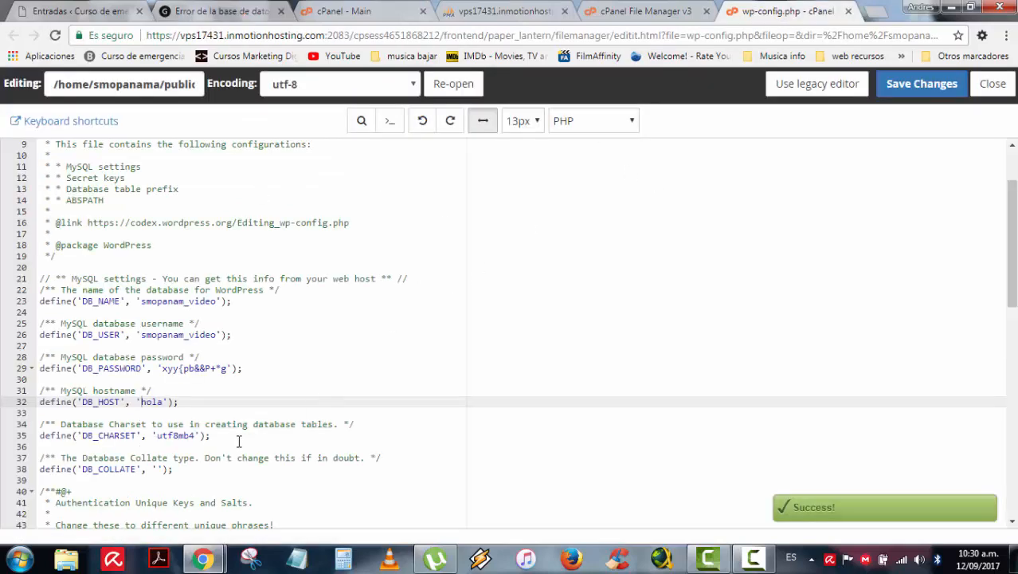
{"action": "left_click", "coordinate": [183, 400]}
{"action": "key", "text": "ctrl+z"}
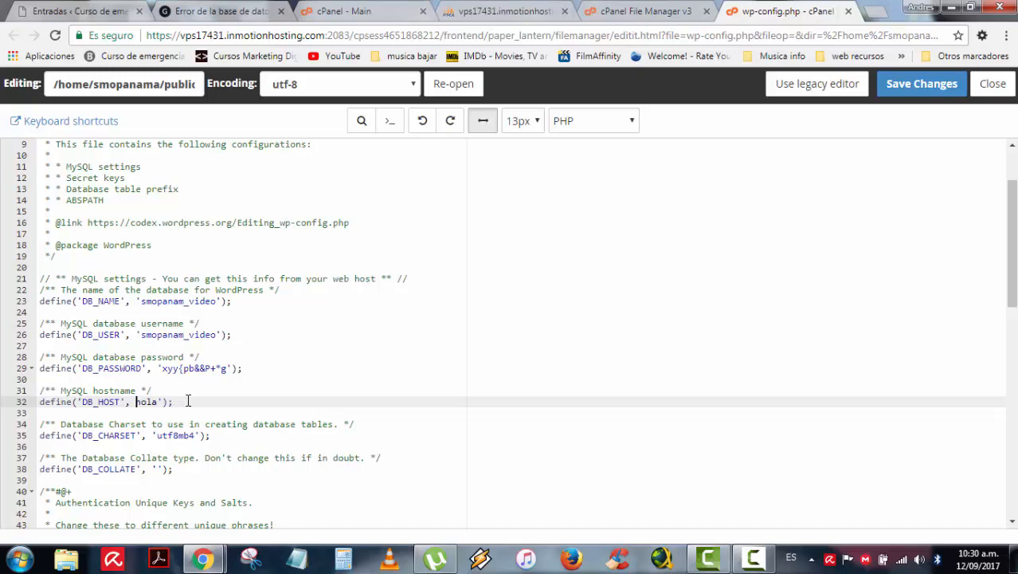
{"action": "key", "text": "ctrl+z"}
{"action": "left_click", "coordinate": [916, 89]}
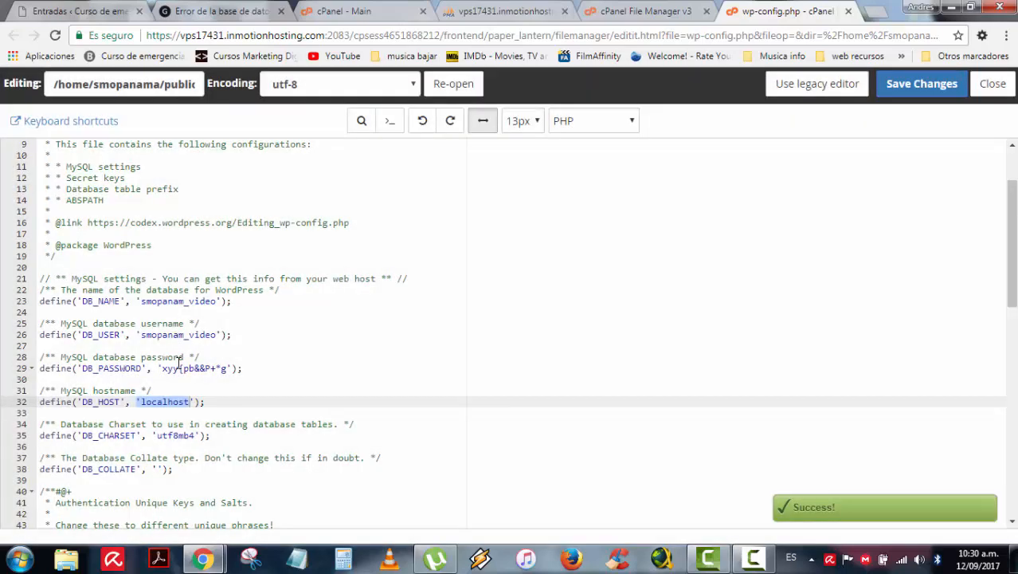
{"action": "left_click", "coordinate": [223, 9]}
{"action": "key", "text": "F5"}
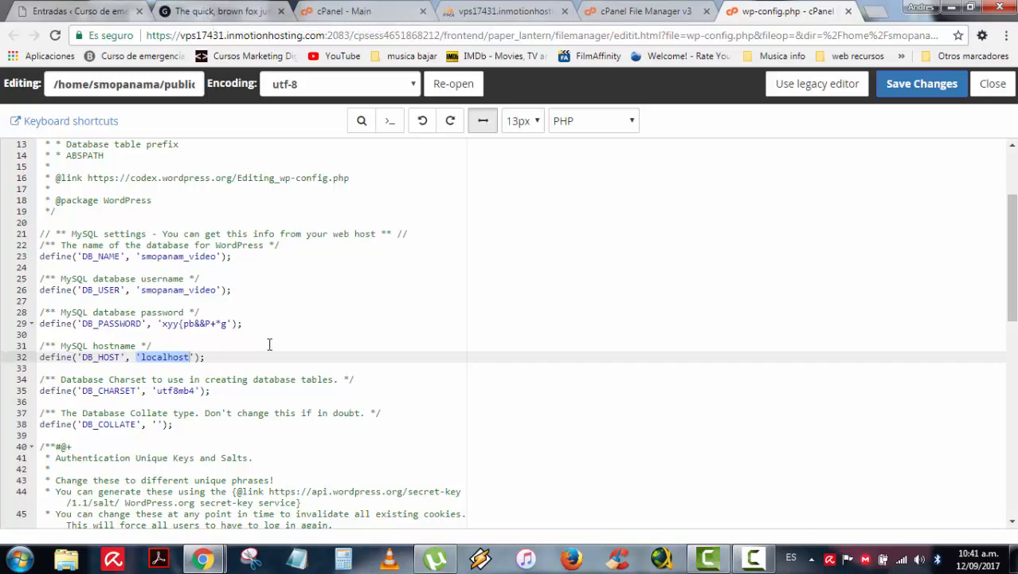
Examine the DB_CHARSET definition, the authentication keys and salts, and the $table_prefix line in wp-config.php.
{"action": "scroll", "coordinate": [270, 344], "scroll_direction": "down", "scroll_amount": 1}
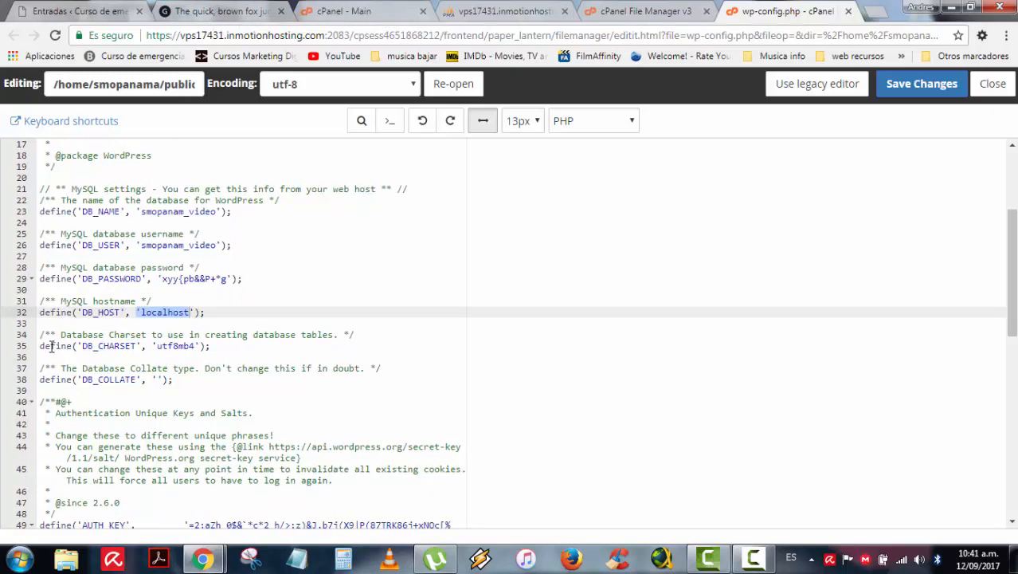
{"action": "left_click_drag", "start_coordinate": [51, 345], "coordinate": [211, 346]}
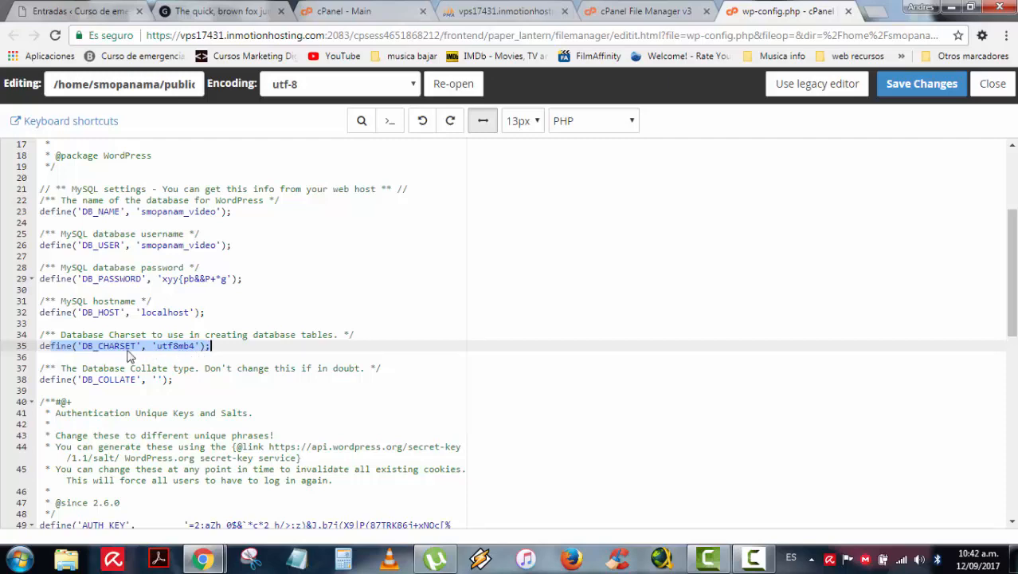
{"action": "scroll", "coordinate": [204, 356], "scroll_direction": "down", "scroll_amount": 2}
{"action": "scroll", "coordinate": [204, 356], "scroll_direction": "down", "scroll_amount": 3}
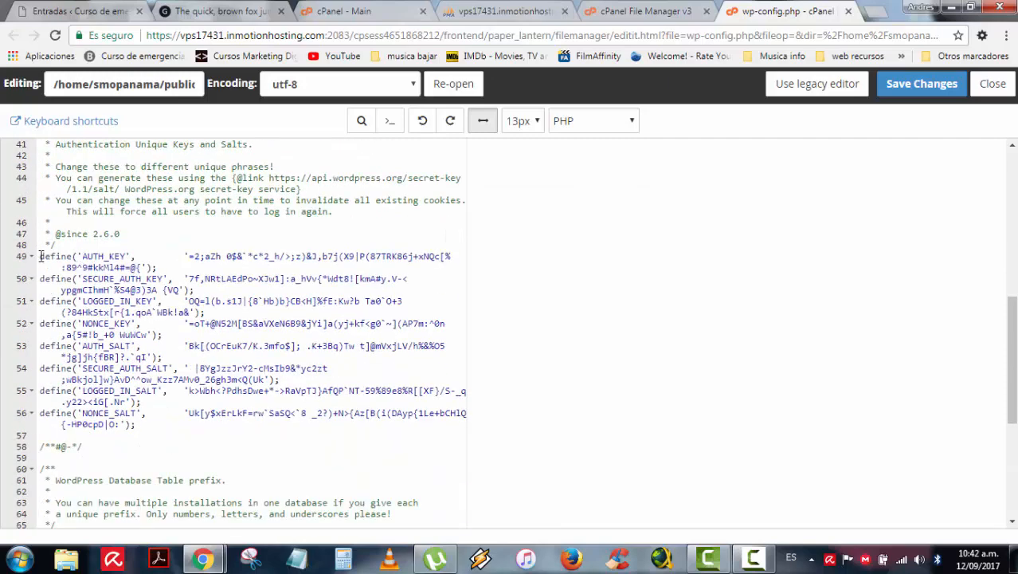
{"action": "left_click_drag", "start_coordinate": [40, 256], "coordinate": [387, 428]}
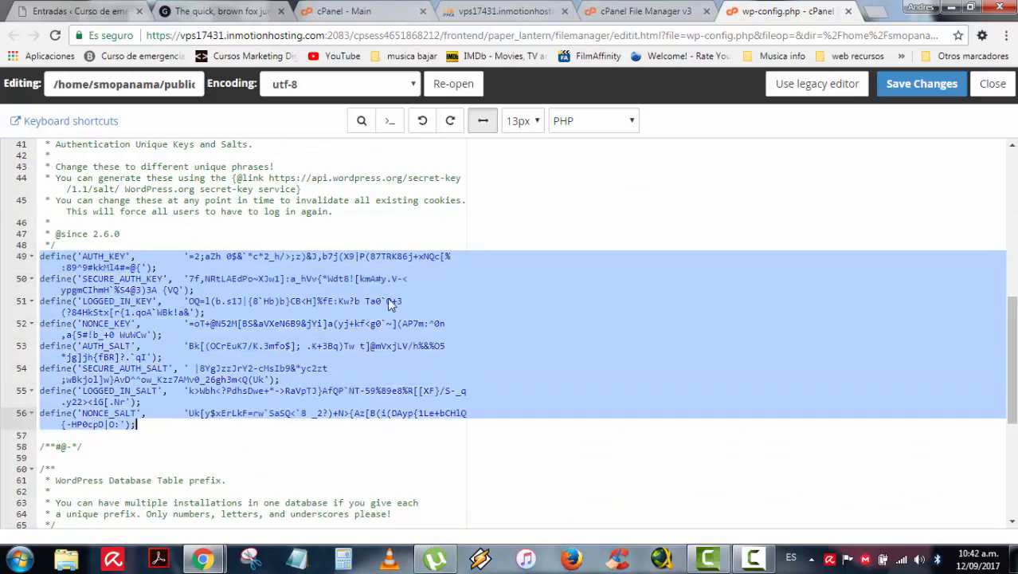
{"action": "scroll", "coordinate": [305, 329], "scroll_direction": "down", "scroll_amount": 3}
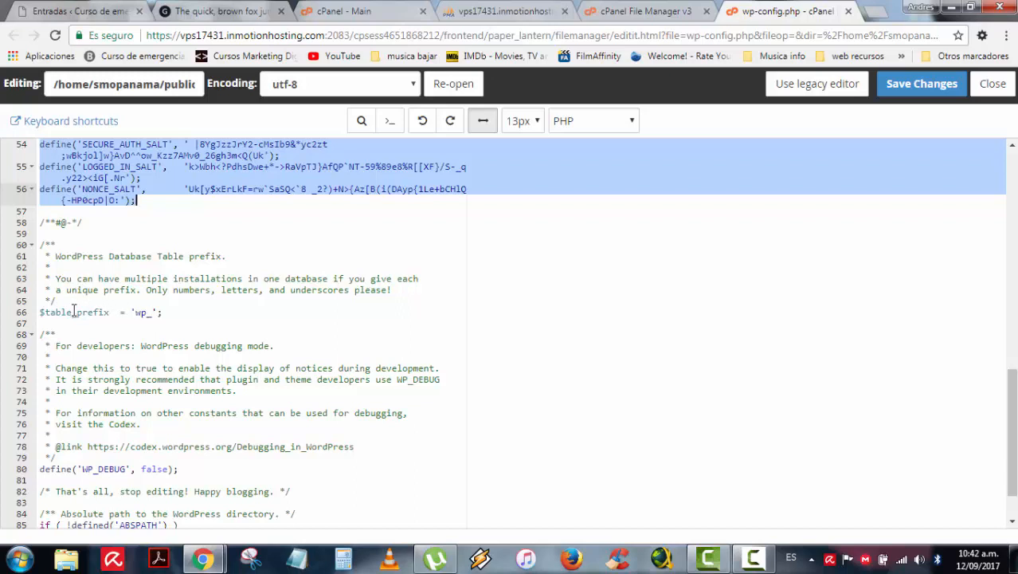
{"action": "left_click", "coordinate": [151, 313]}
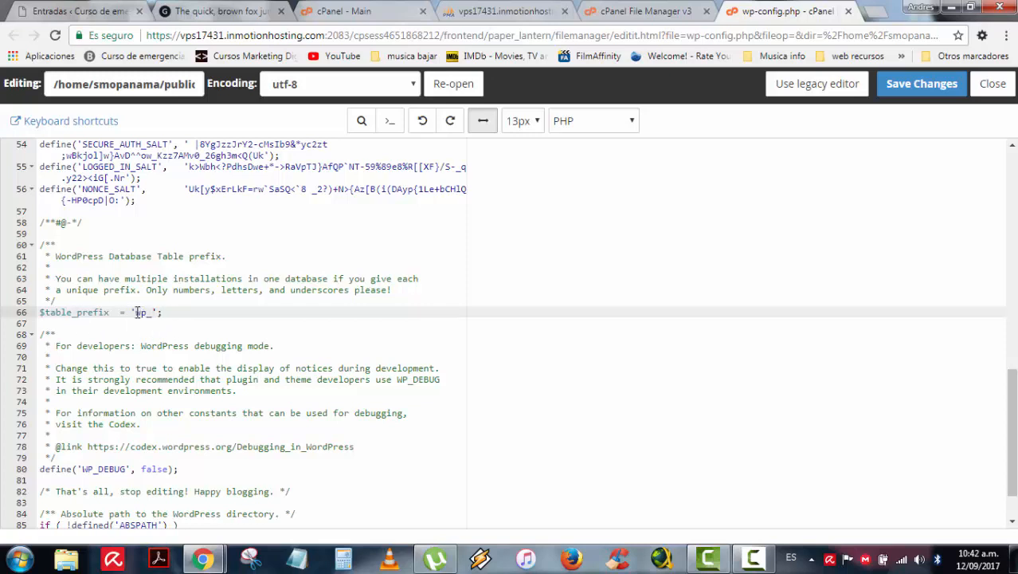
Check the table name prefixes of the smopanam_video database in phpMyAdmin against the $table_prefix setting.
{"action": "left_click", "coordinate": [477, 10]}
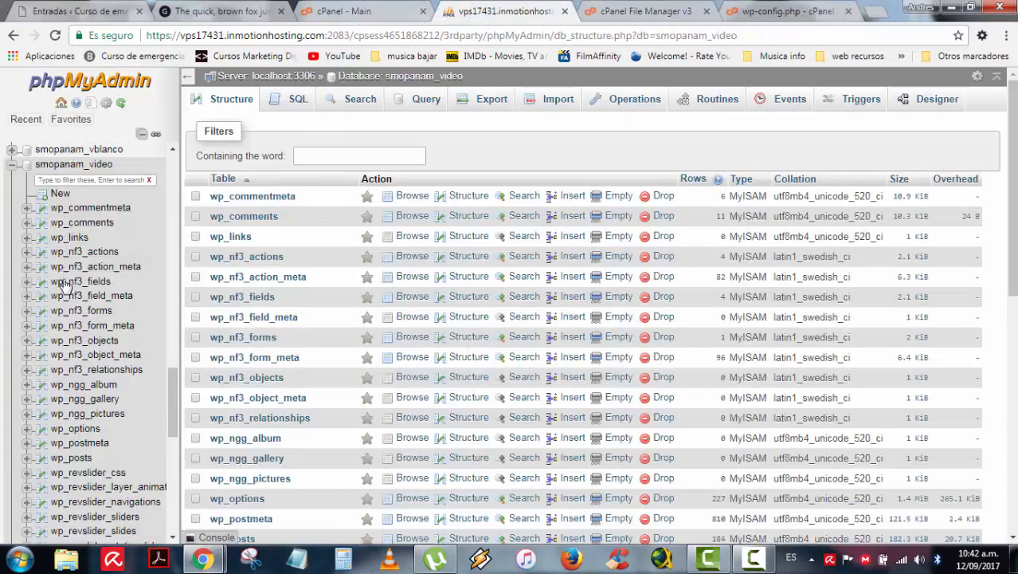
{"action": "scroll", "coordinate": [63, 350], "scroll_direction": "down", "scroll_amount": 2}
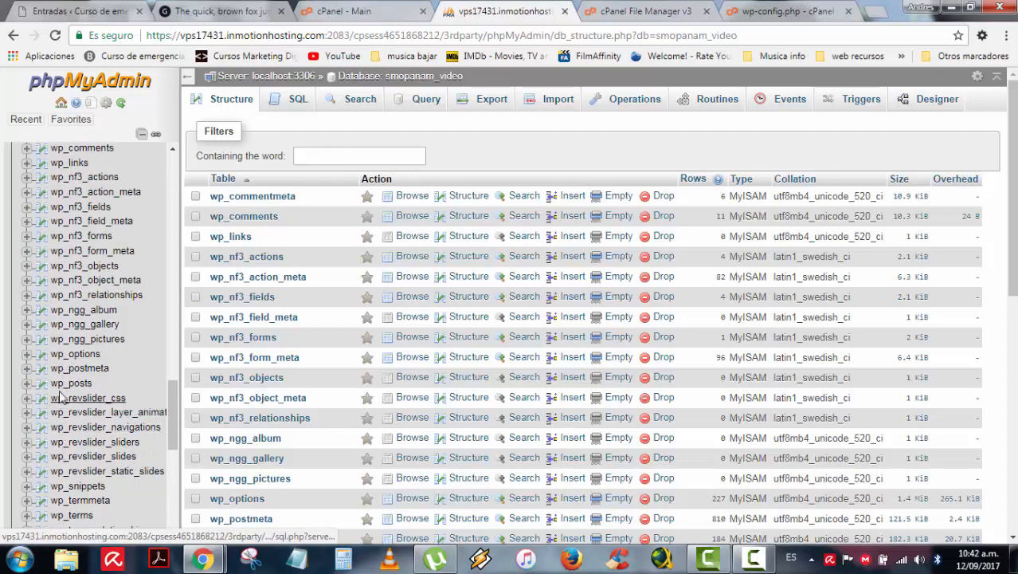
{"action": "scroll", "coordinate": [63, 348], "scroll_direction": "up", "scroll_amount": 8}
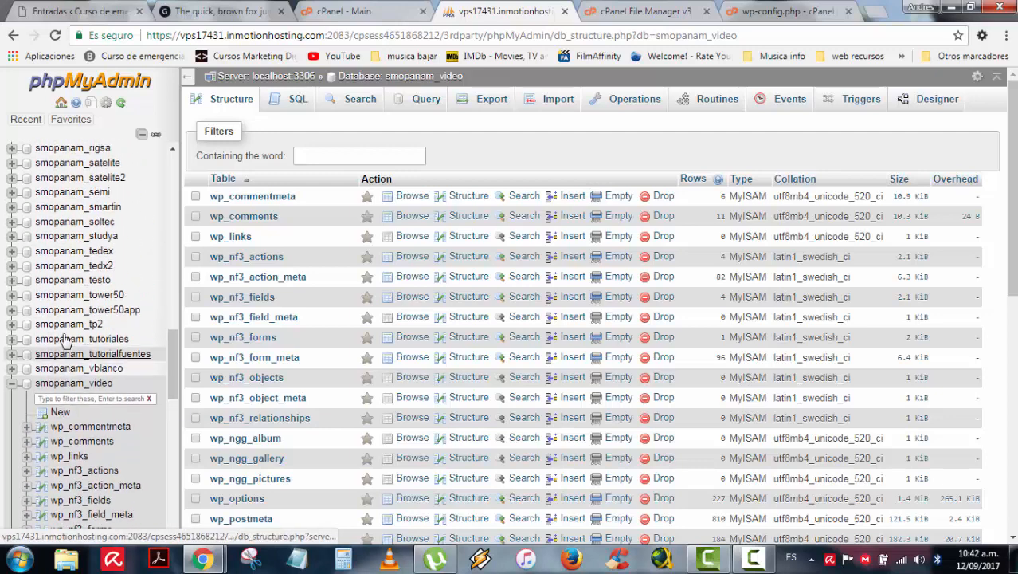
{"action": "scroll", "coordinate": [70, 341], "scroll_direction": "down", "scroll_amount": 6}
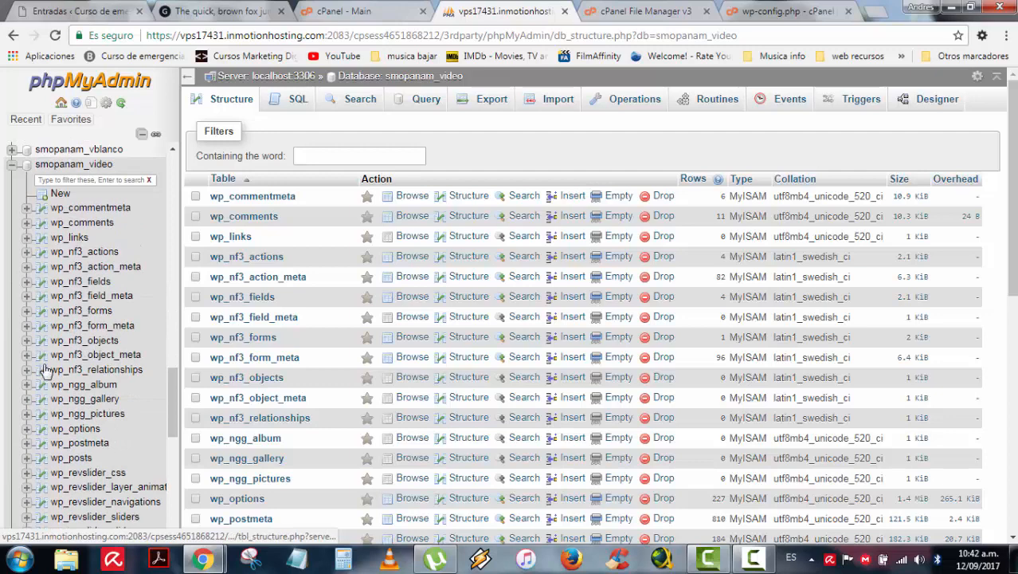
Set $table_prefix to 'wp_2' in wp-config.php, save the file and reload the blog post to test a wrong prefix.
{"action": "left_click", "coordinate": [777, 11]}
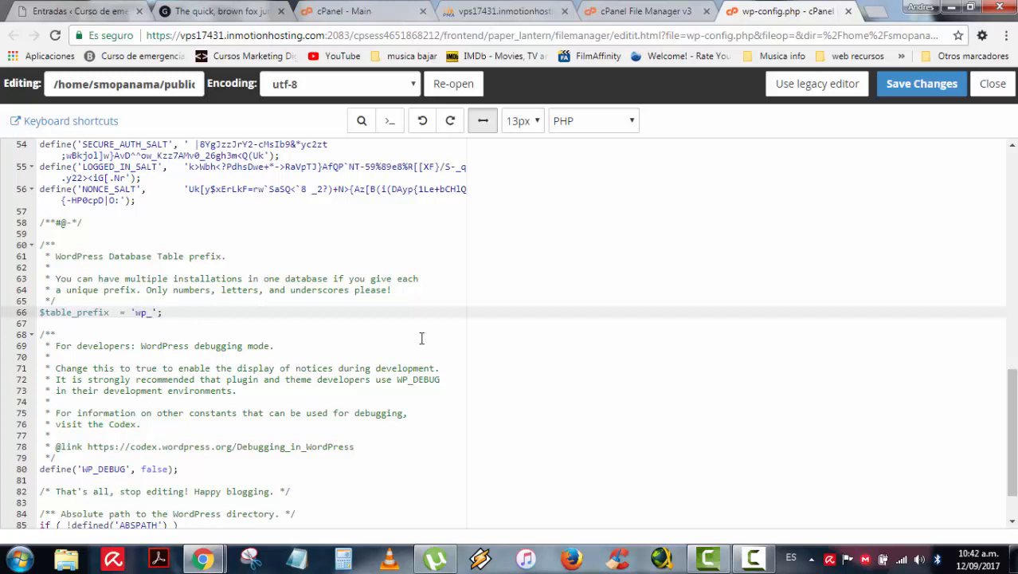
{"action": "left_click", "coordinate": [226, 7]}
{"action": "left_click", "coordinate": [769, 8]}
{"action": "left_click", "coordinate": [920, 83]}
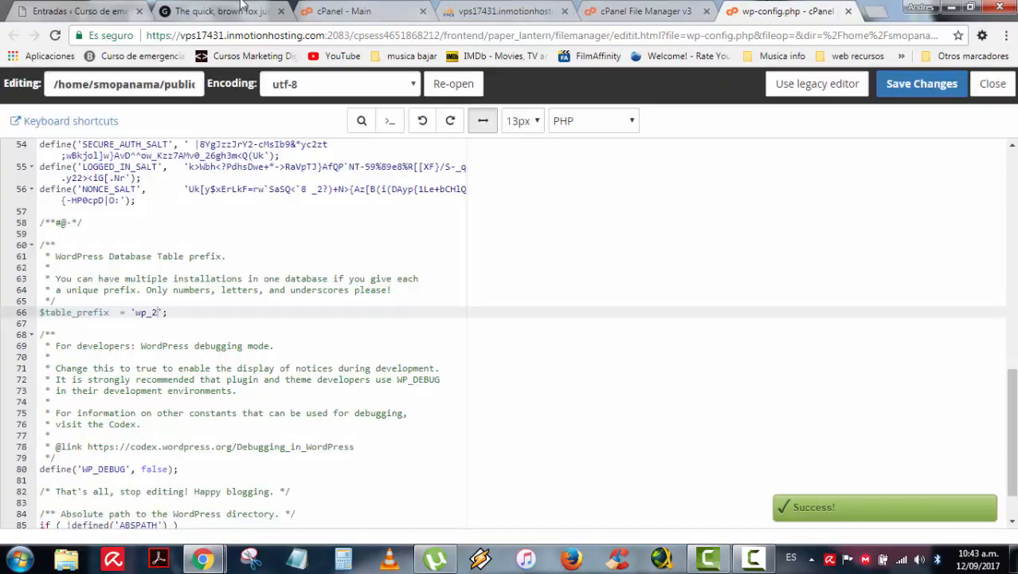
{"action": "left_click", "coordinate": [226, 8]}
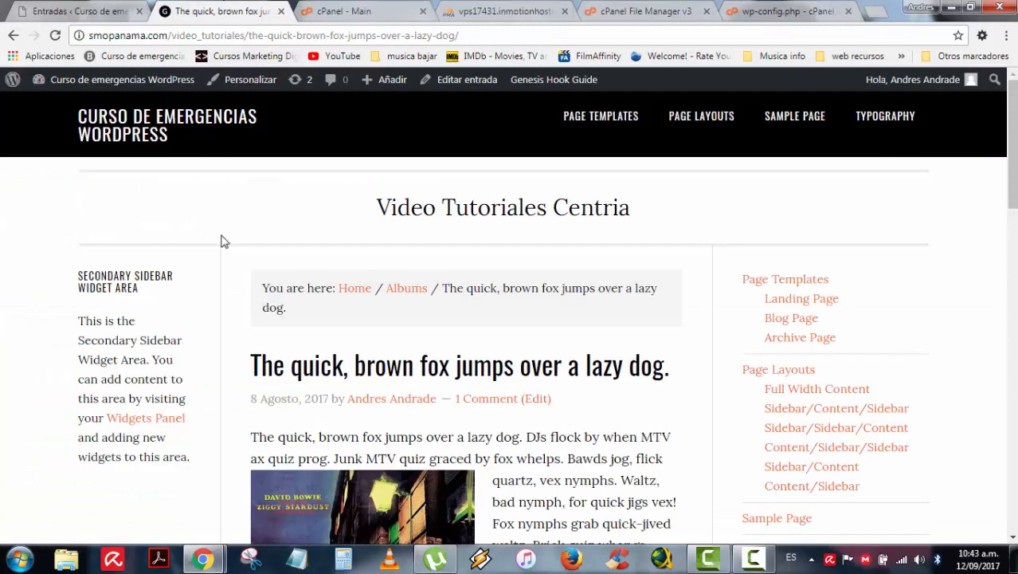
{"action": "key", "text": "F5"}
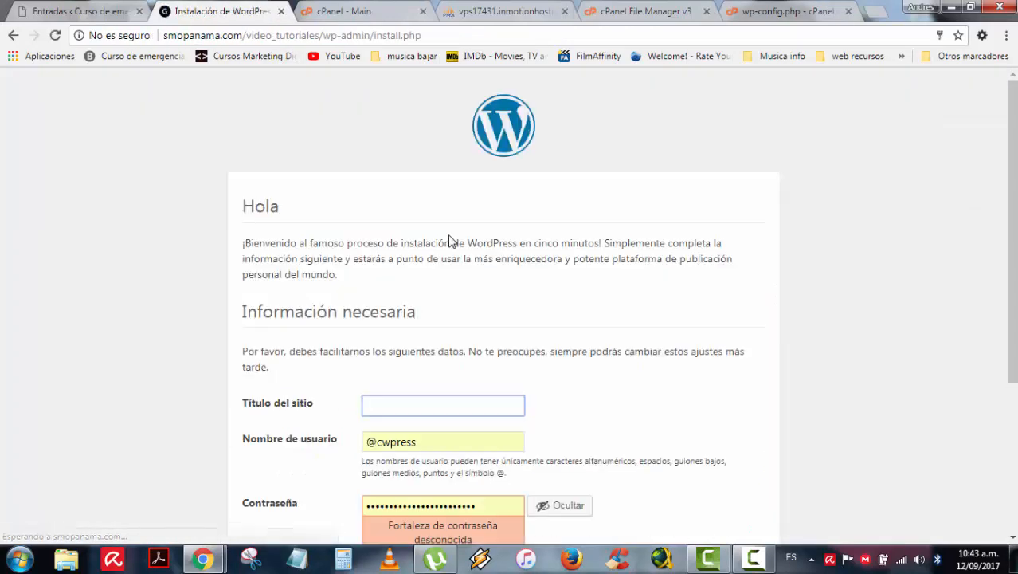
Fill in the site title, the username and the account password on the WordPress installation form.
{"action": "scroll", "coordinate": [326, 282], "scroll_direction": "down", "scroll_amount": 2}
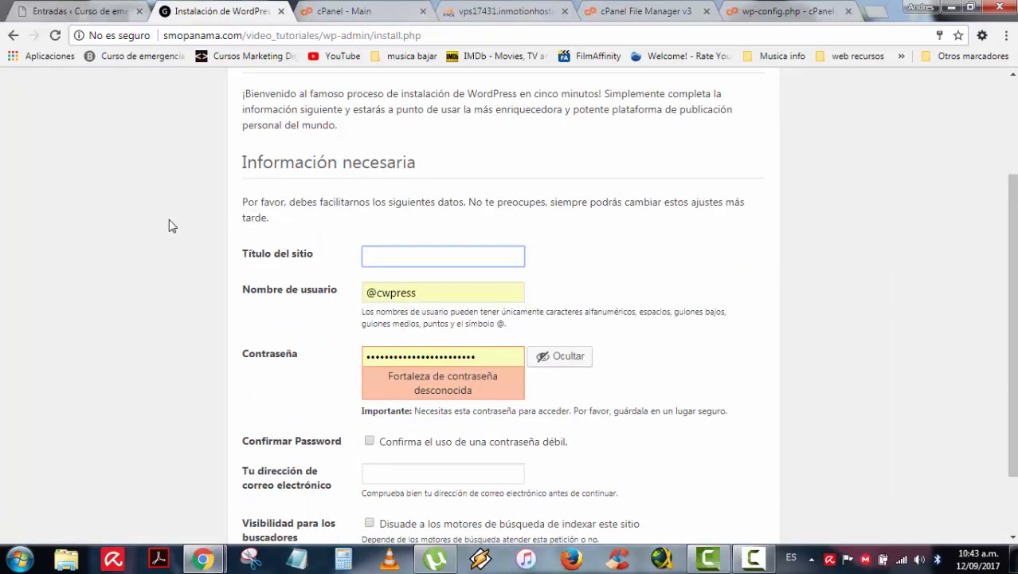
{"action": "scroll", "coordinate": [168, 227], "scroll_direction": "up", "scroll_amount": 1}
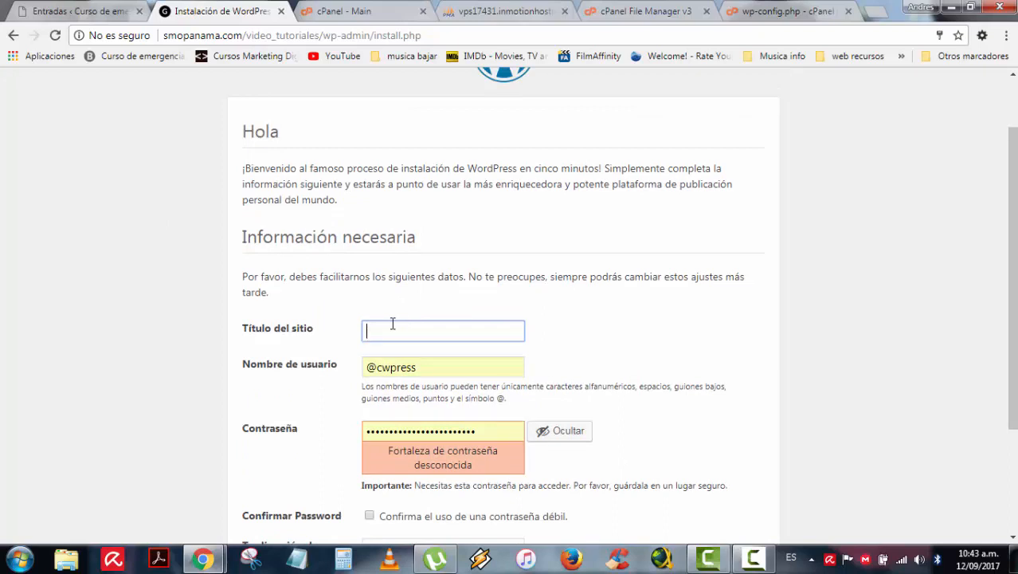
{"action": "type", "text": "andres"}
{"action": "left_click_drag", "start_coordinate": [431, 330], "coordinate": [318, 334]}
{"action": "key", "text": "ctrl+c"}
{"action": "left_click_drag", "start_coordinate": [426, 367], "coordinate": [378, 367]}
{"action": "key", "text": "ctrl+v"}
{"action": "left_click_drag", "start_coordinate": [484, 428], "coordinate": [239, 425]}
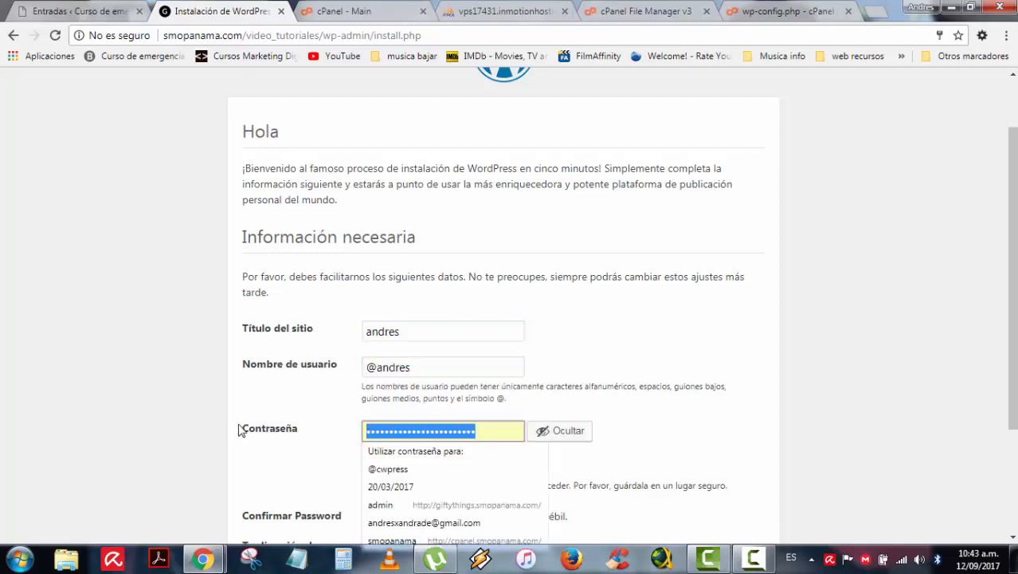
{"action": "key", "text": "ctrl+v"}
Confirm the use of a weak password, fill in the contact e-mail and install WordPress.
{"action": "scroll", "coordinate": [152, 399], "scroll_direction": "down", "scroll_amount": 2}
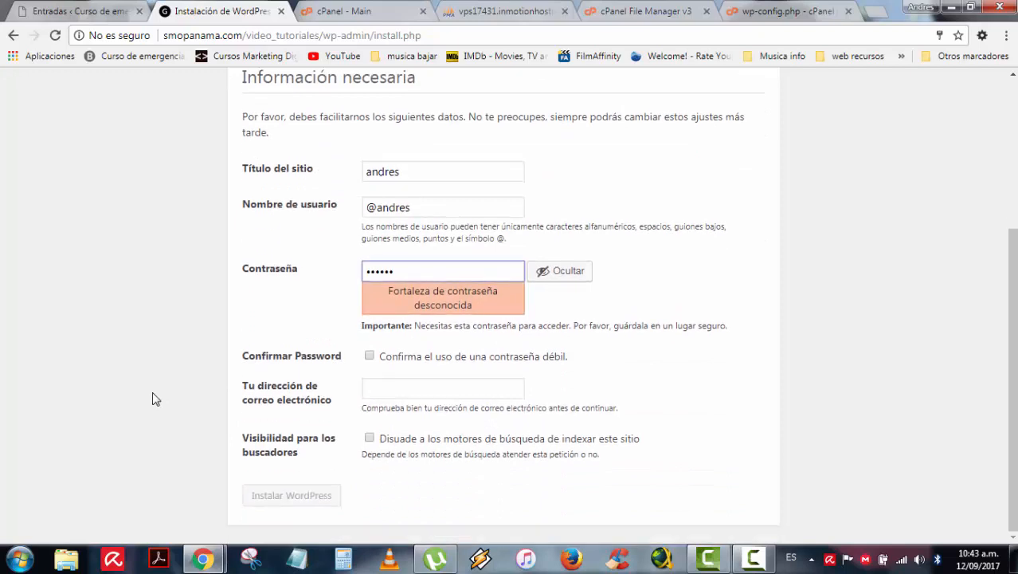
{"action": "left_click", "coordinate": [369, 356]}
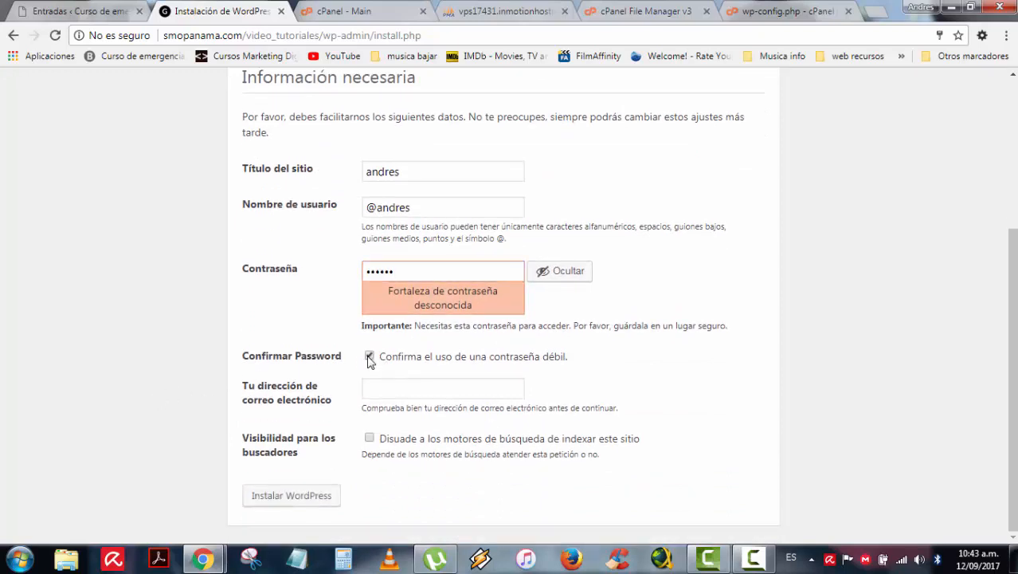
{"action": "left_click", "coordinate": [391, 388]}
{"action": "type", "text": "a"}
{"action": "left_click", "coordinate": [402, 406]}
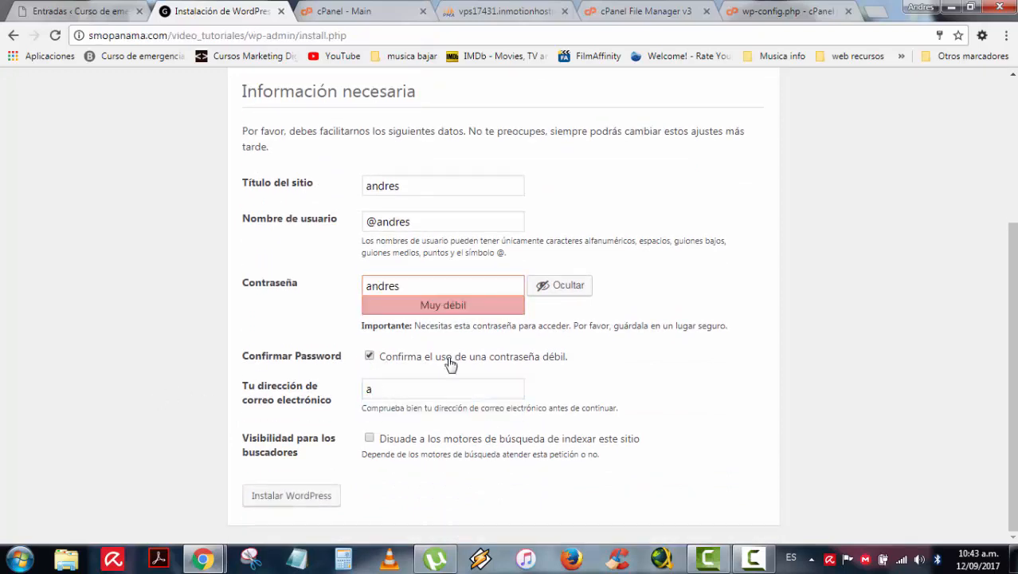
{"action": "left_click", "coordinate": [382, 386]}
{"action": "type", "text": "n"}
{"action": "left_click", "coordinate": [391, 408]}
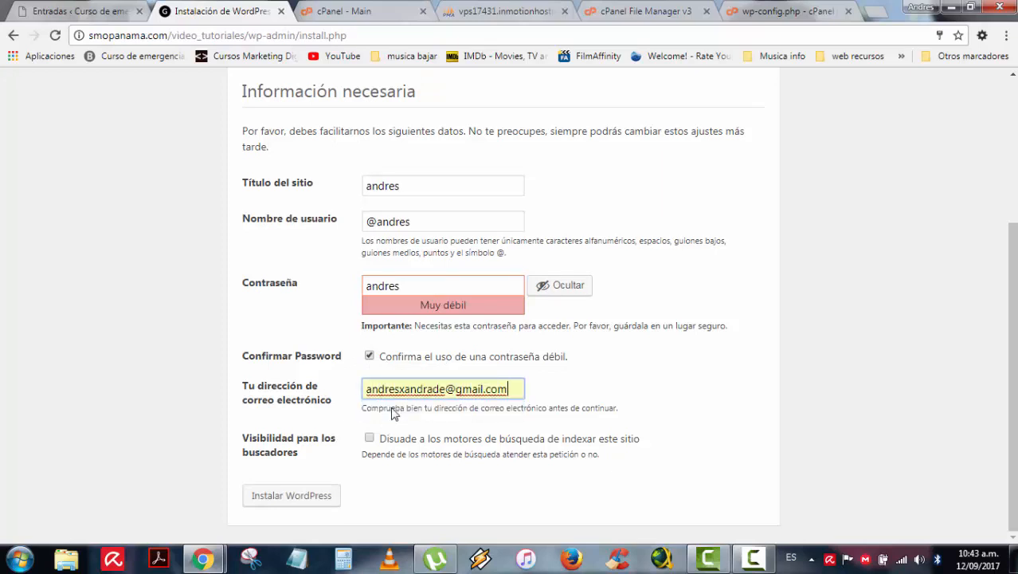
{"action": "left_click", "coordinate": [318, 495]}
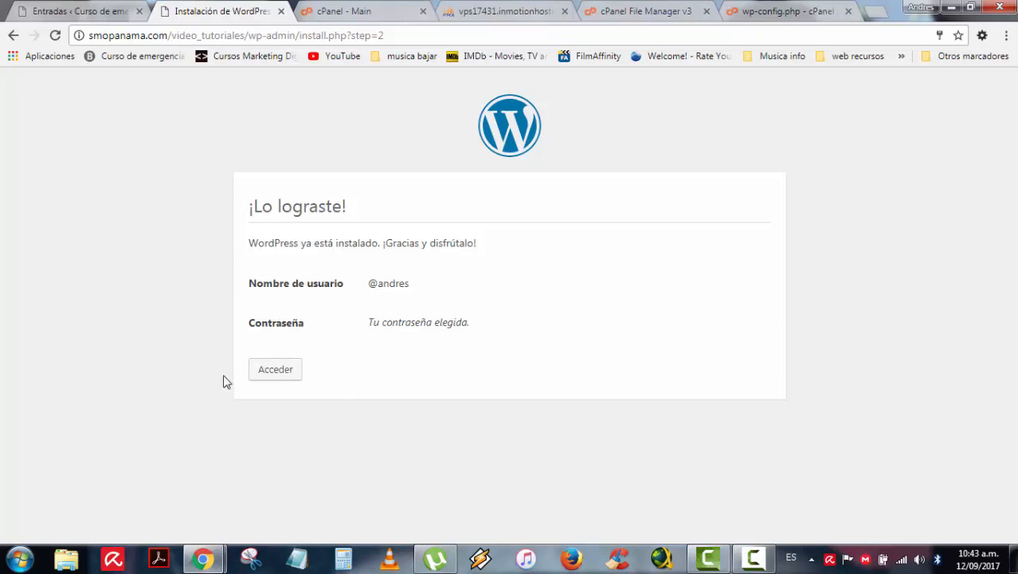
Open the login page of the new WordPress site and try to log in with the username and account password.
{"action": "left_click", "coordinate": [265, 373]}
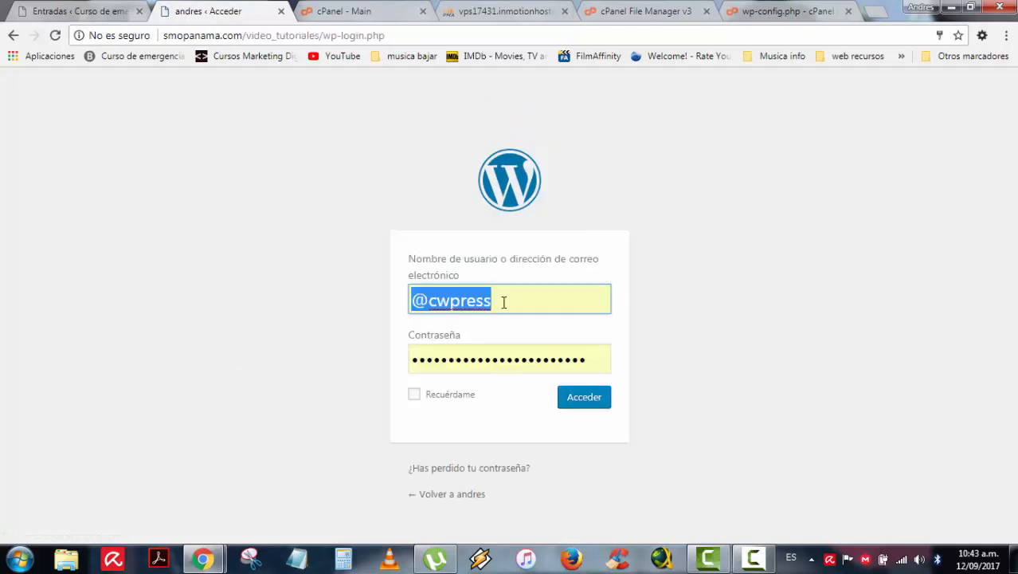
{"action": "type", "text": "andres"}
{"action": "key", "text": "Tab"}
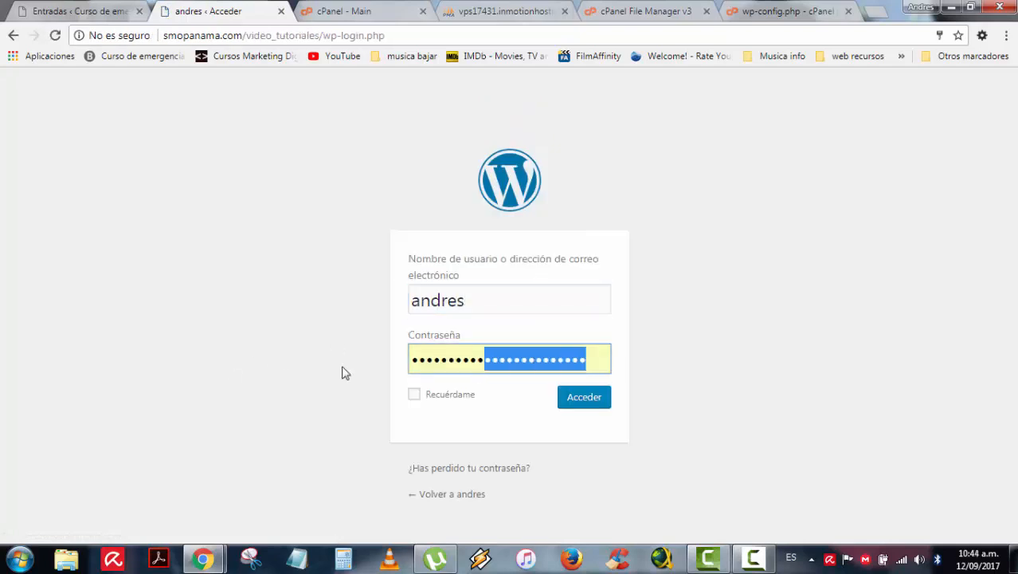
{"action": "type", "text": "******"}
{"action": "left_click", "coordinate": [585, 402]}
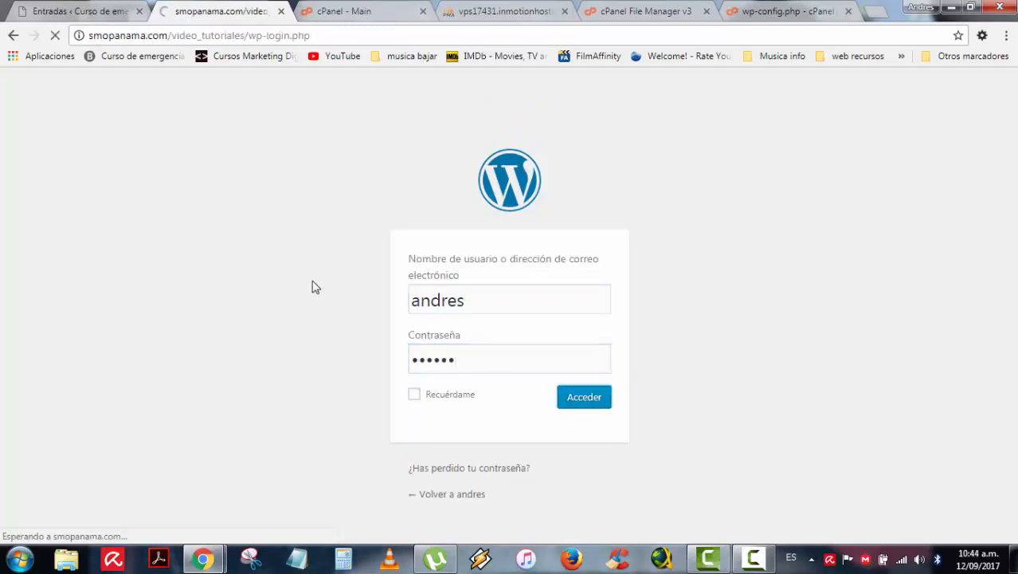
Try the login again with the same username, re-entering the account password.
{"action": "left_click", "coordinate": [437, 357]}
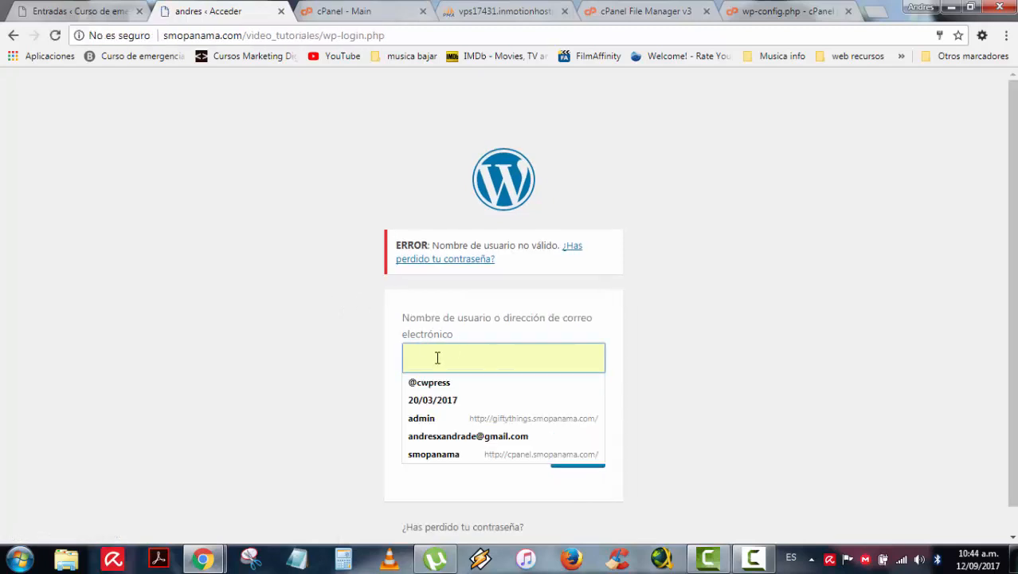
{"action": "type", "text": "andres"}
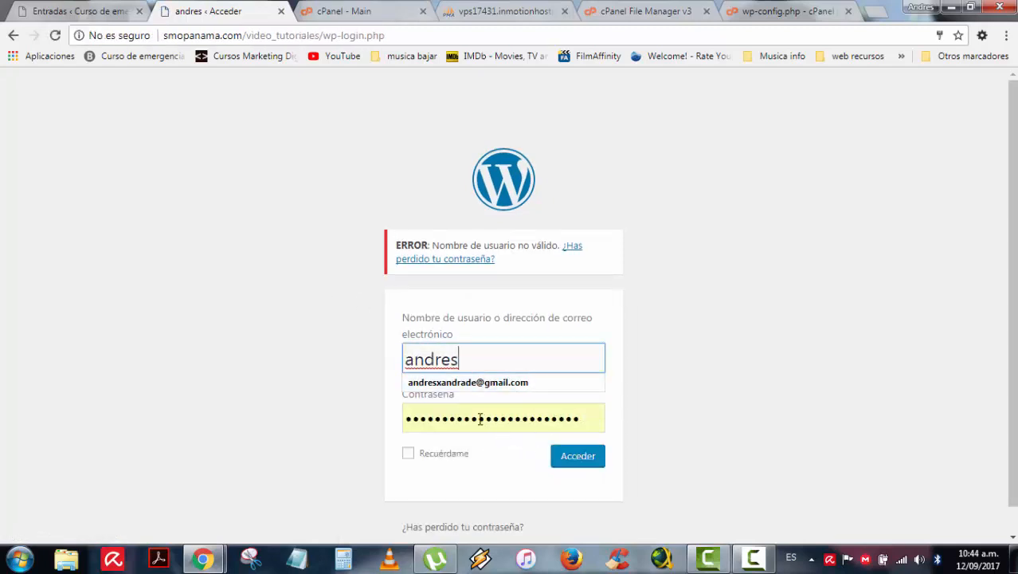
{"action": "left_click", "coordinate": [478, 349]}
{"action": "left_click", "coordinate": [666, 345]}
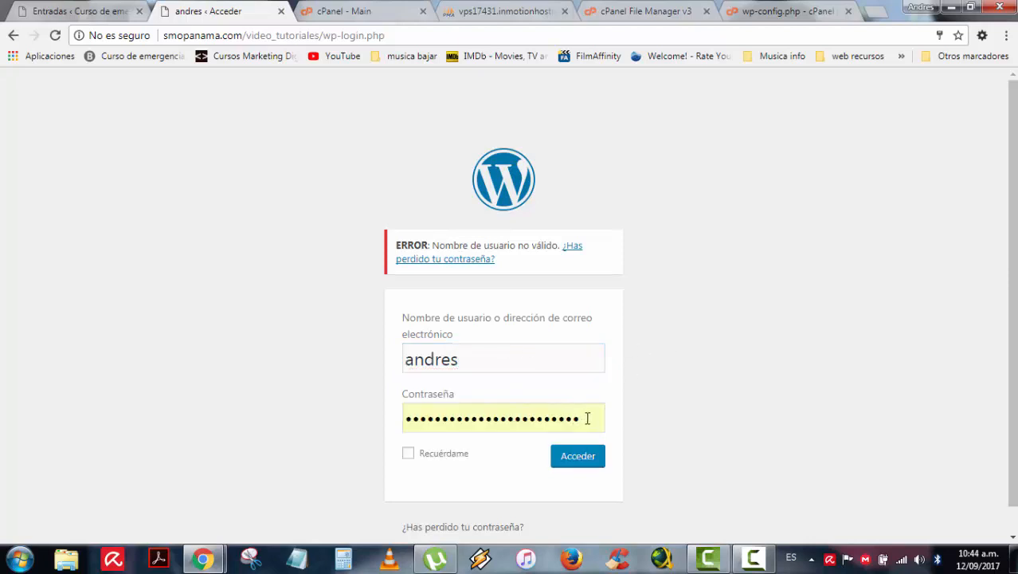
{"action": "left_click_drag", "start_coordinate": [587, 419], "coordinate": [569, 458]}
{"action": "type", "text": "••••••"}
{"action": "left_click", "coordinate": [592, 460]}
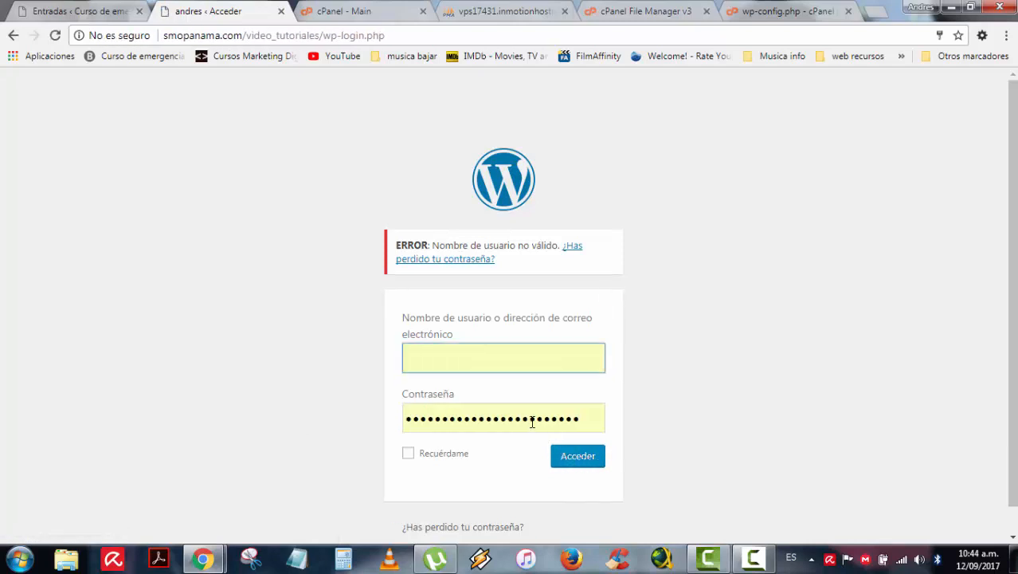
Log in with the account's e-mail address and password, and decline updating the saved password in the browser.
{"action": "left_click", "coordinate": [494, 358]}
{"action": "left_click", "coordinate": [479, 398]}
{"action": "double_click", "coordinate": [478, 420]}
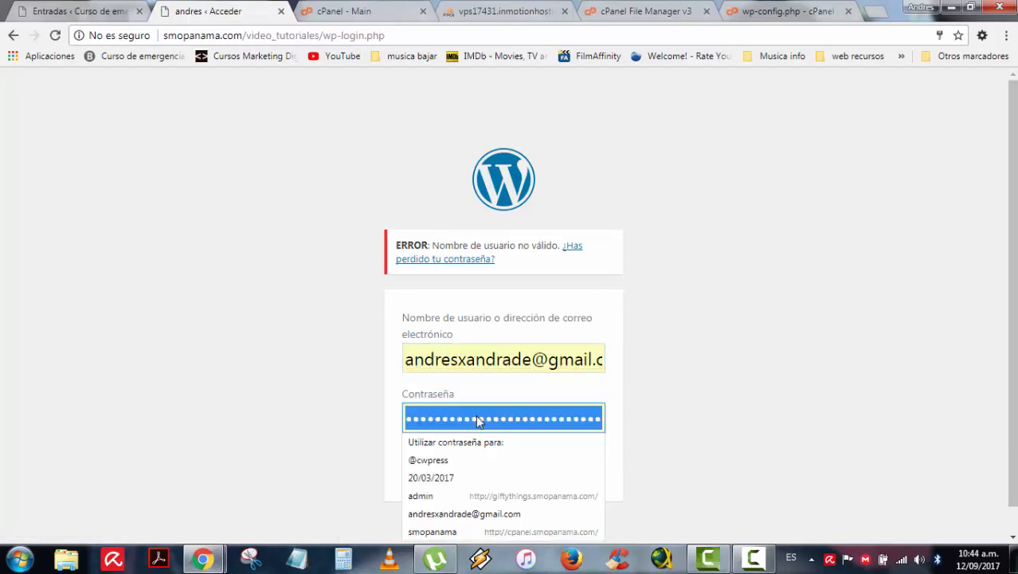
{"action": "type", "text": "••••••"}
{"action": "left_click", "coordinate": [578, 462]}
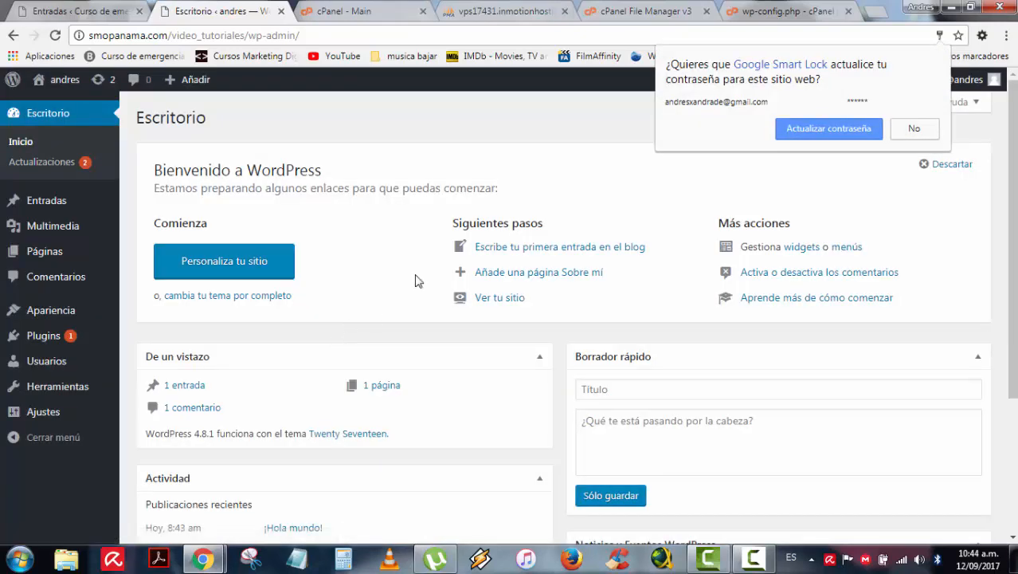
{"action": "left_click", "coordinate": [925, 133]}
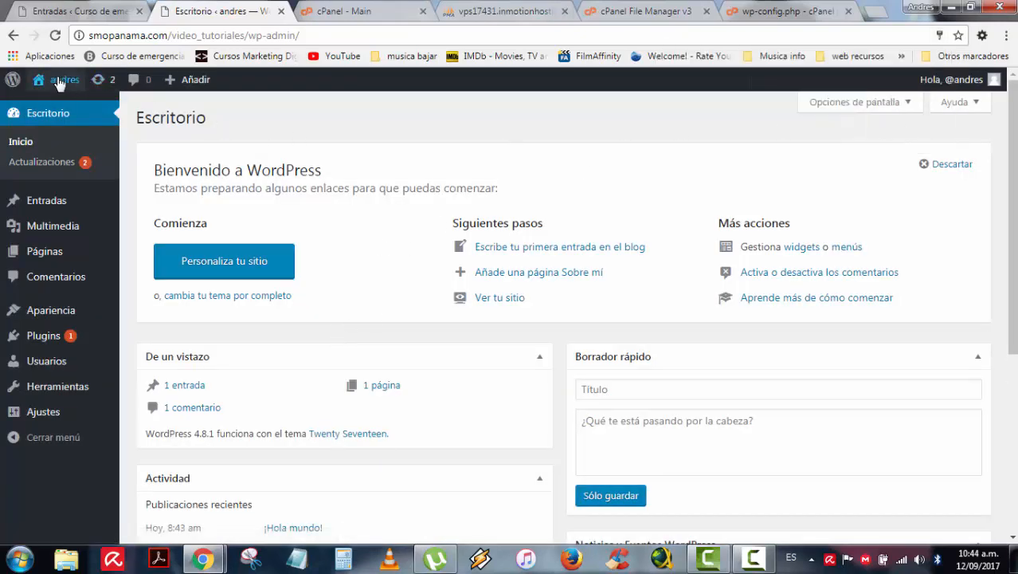
Open the new site's front end in a separate browser tab, look through the home page and close the tab.
{"action": "mouse_move", "coordinate": [60, 80]}
{"action": "middle_click", "coordinate": [54, 112]}
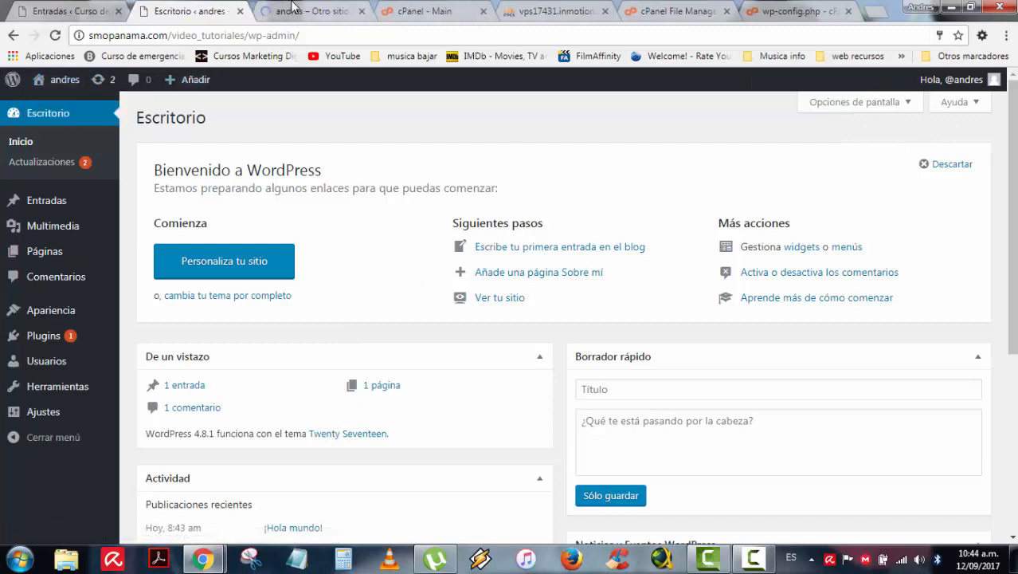
{"action": "key", "text": "ctrl+Tab"}
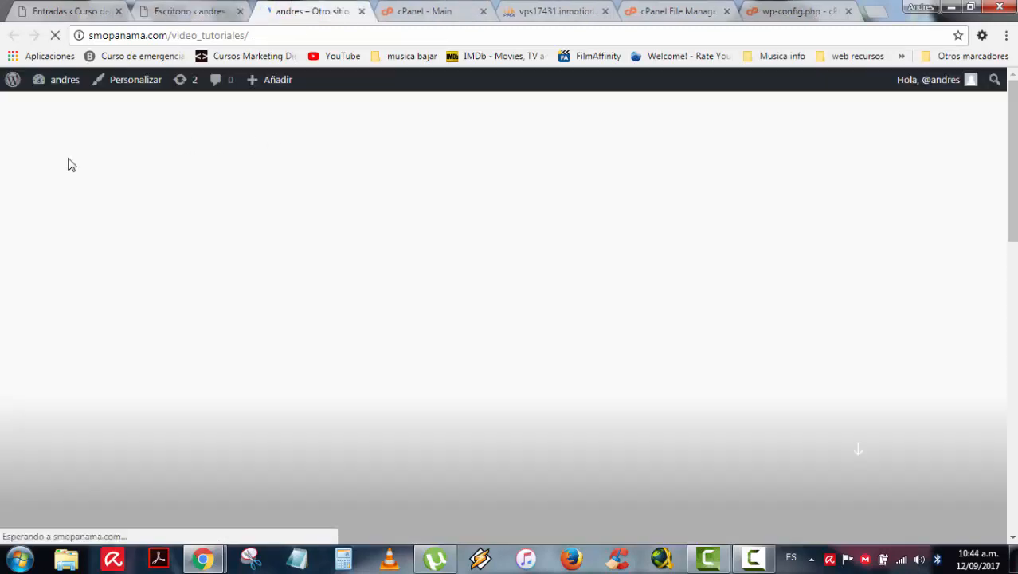
{"action": "scroll", "coordinate": [334, 259], "scroll_direction": "down", "scroll_amount": 5}
{"action": "scroll", "coordinate": [339, 262], "scroll_direction": "down", "scroll_amount": 6}
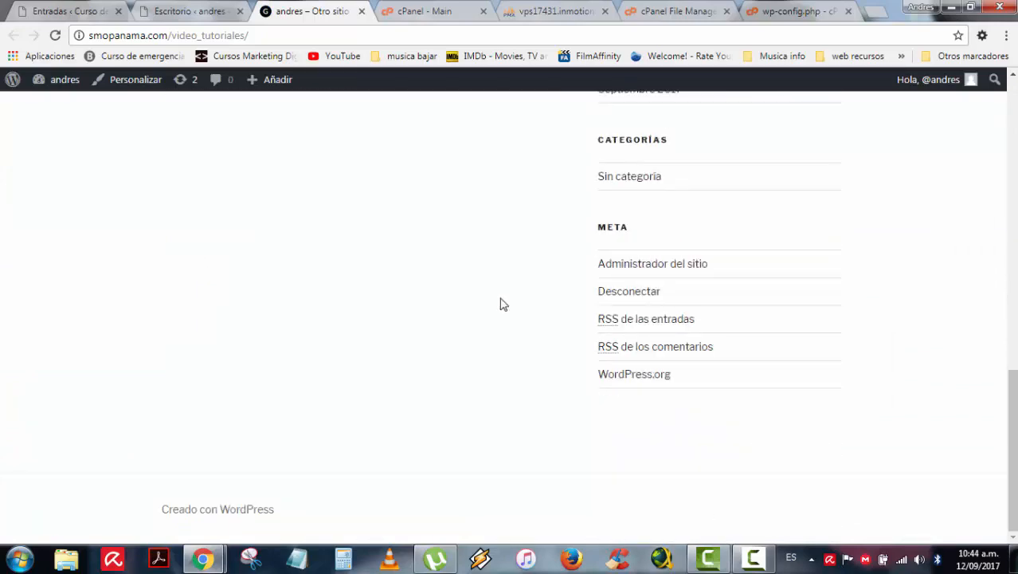
{"action": "scroll", "coordinate": [454, 321], "scroll_direction": "up", "scroll_amount": 10}
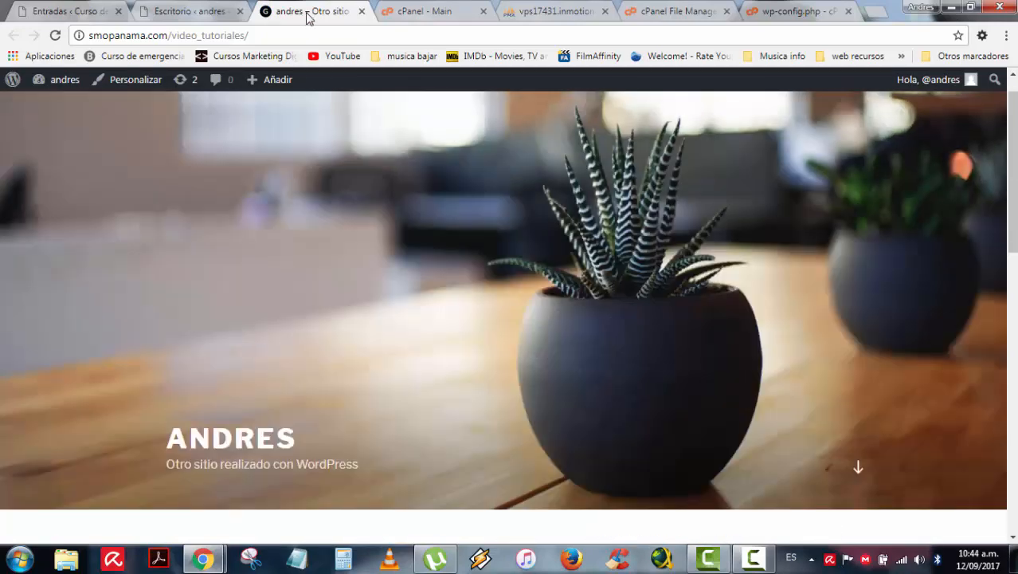
{"action": "left_click", "coordinate": [361, 11]}
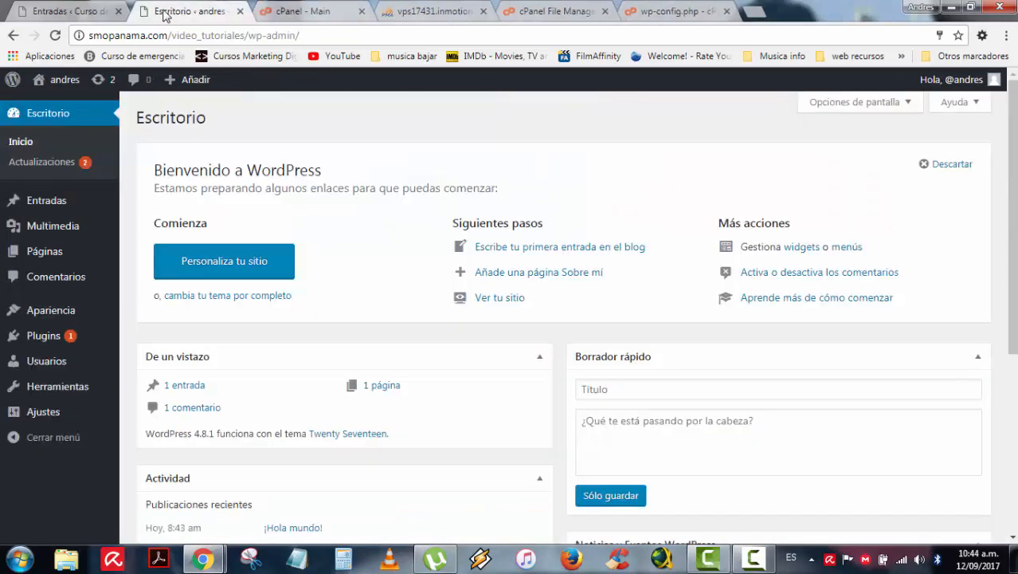
Review $table_prefix in wp-config.php, then reload phpMyAdmin and check the smopanam_video database for tables with the wp_2 prefix.
{"action": "left_click", "coordinate": [668, 18]}
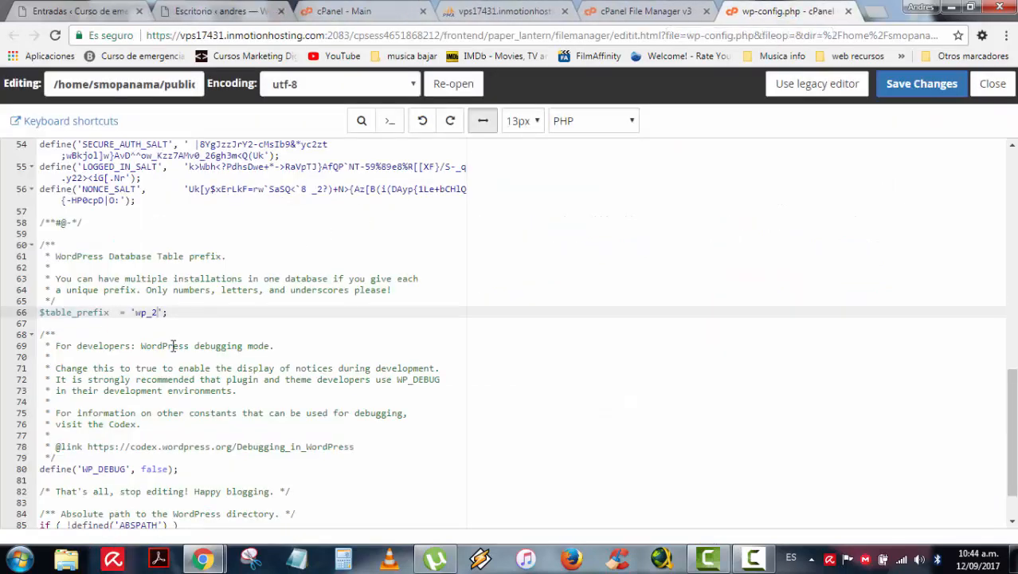
{"action": "left_click", "coordinate": [366, 11]}
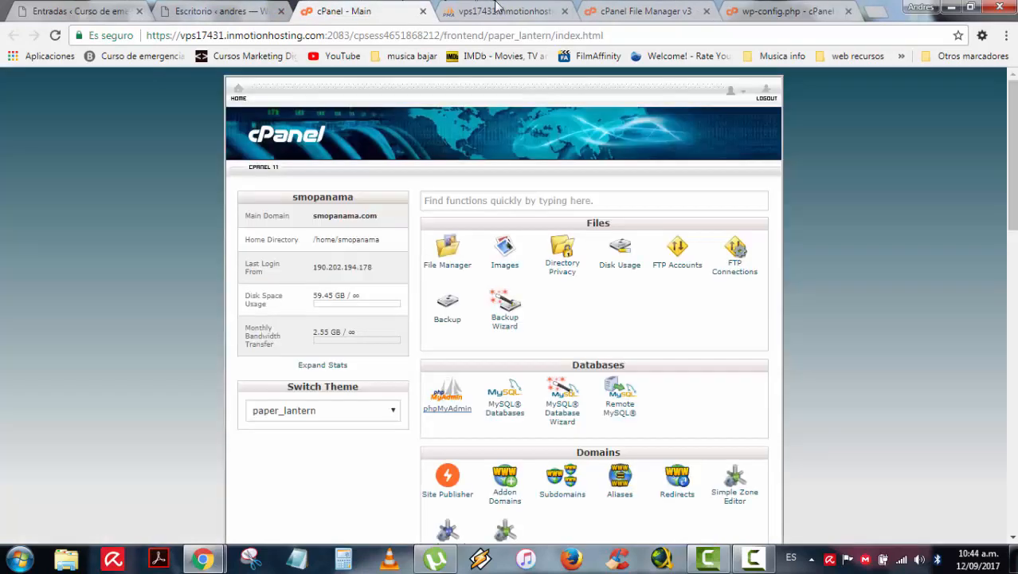
{"action": "left_click", "coordinate": [497, 11]}
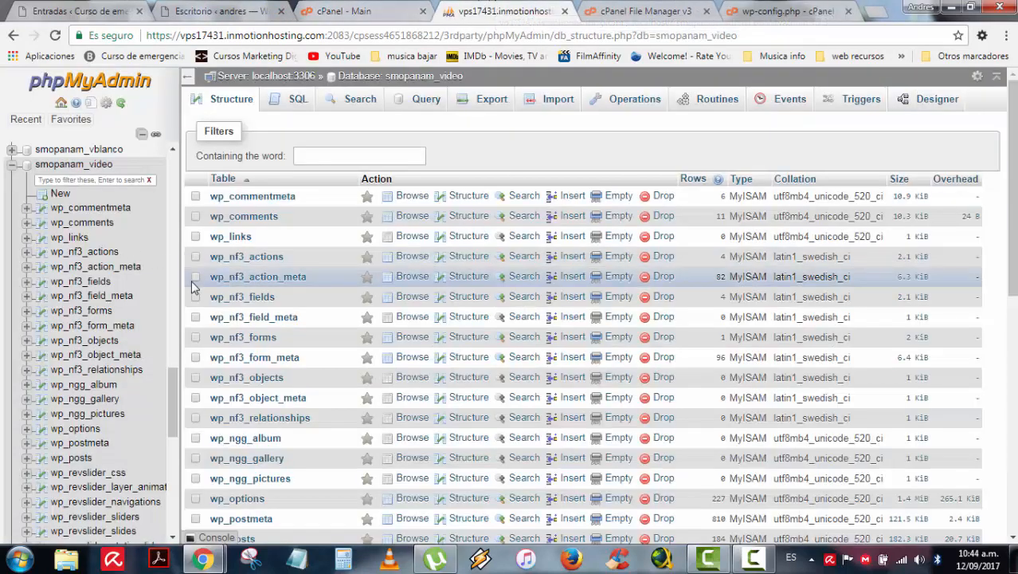
{"action": "scroll", "coordinate": [239, 271], "scroll_direction": "down", "scroll_amount": 3}
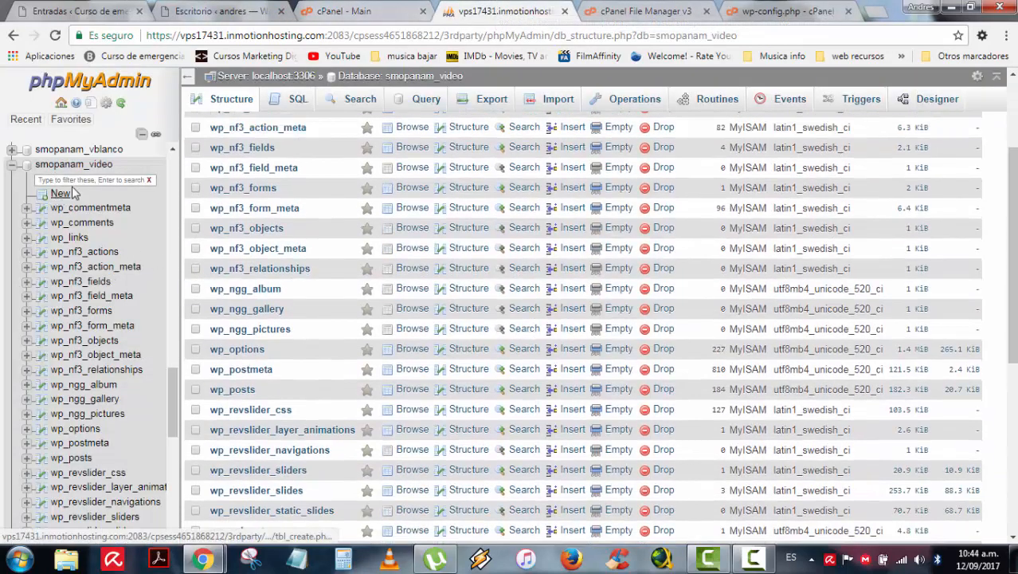
{"action": "left_click", "coordinate": [51, 195]}
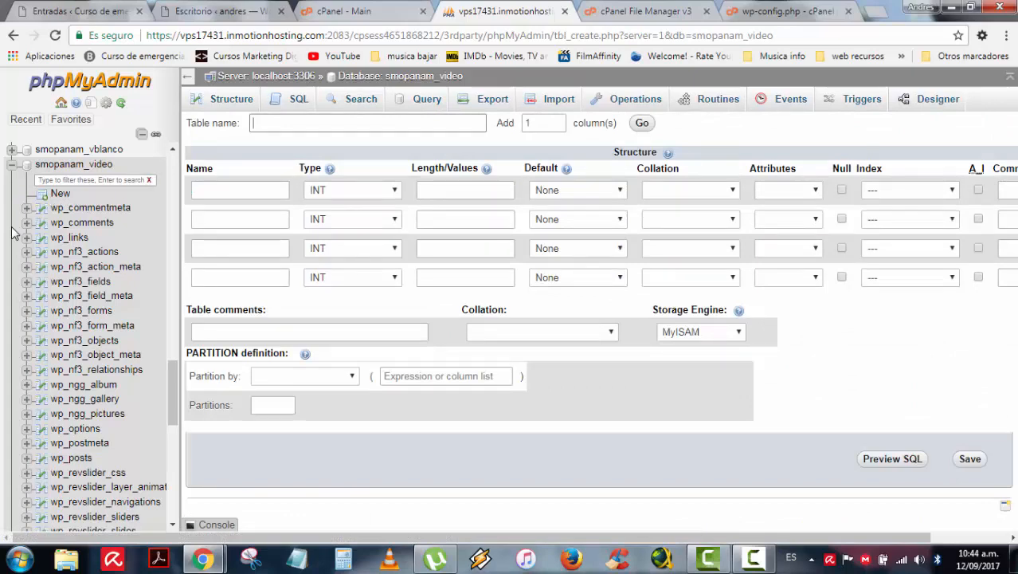
{"action": "key", "text": "F5"}
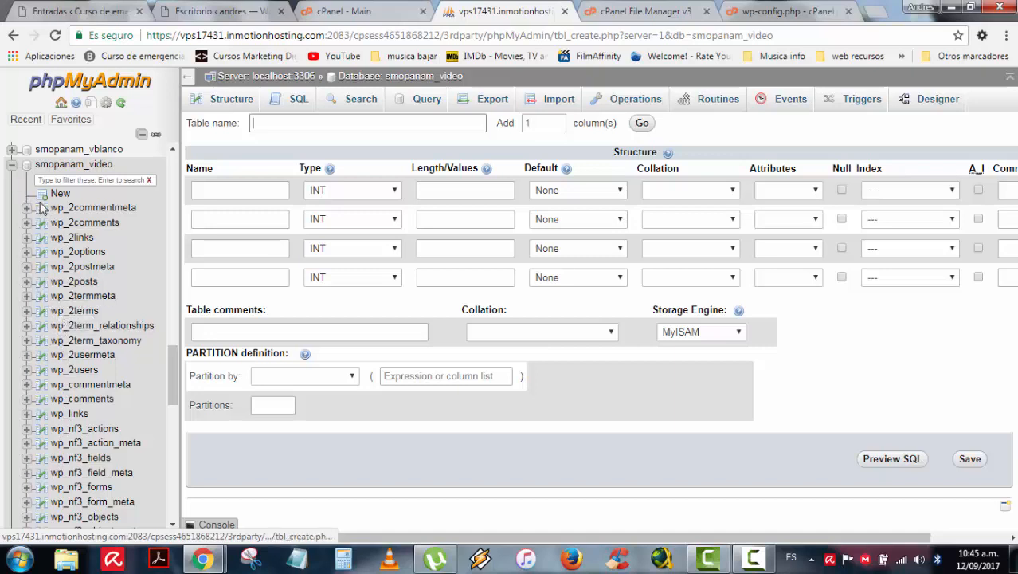
{"action": "scroll", "coordinate": [87, 327], "scroll_direction": "down", "scroll_amount": 5}
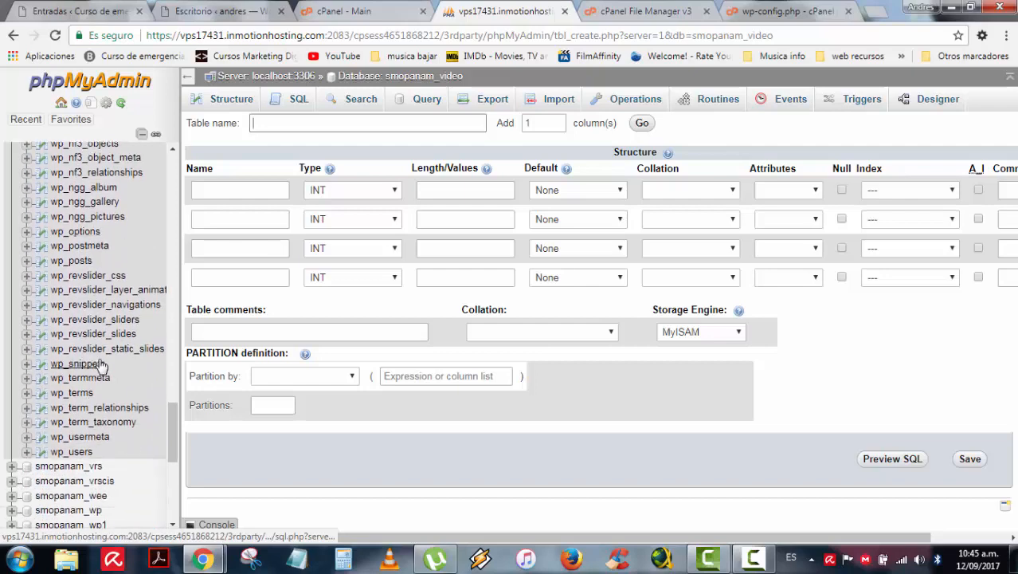
{"action": "scroll", "coordinate": [101, 364], "scroll_direction": "up", "scroll_amount": 6}
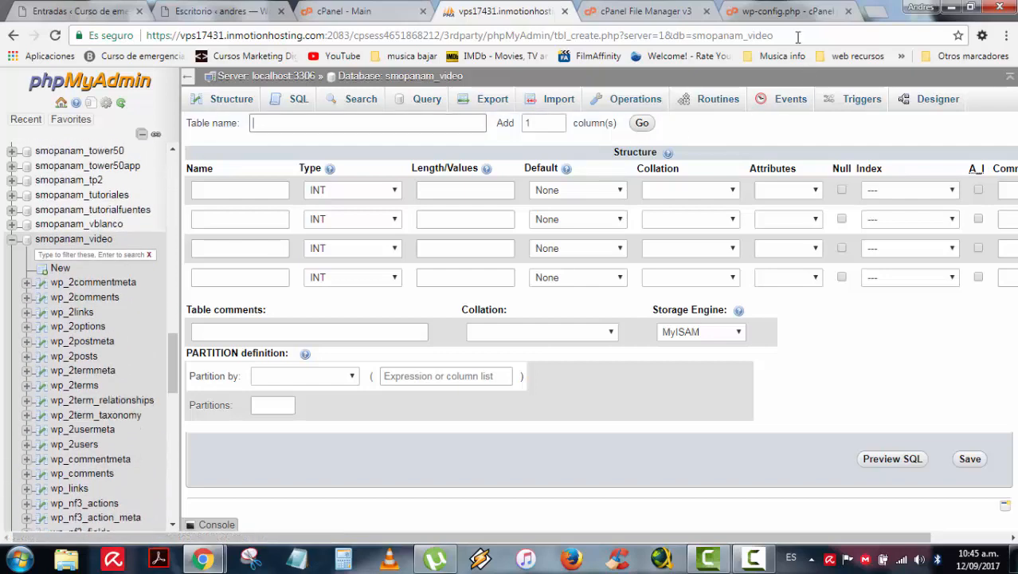
Change $table_prefix in wp-config.php to 'wp_' and save the file.
{"action": "left_click", "coordinate": [777, 9]}
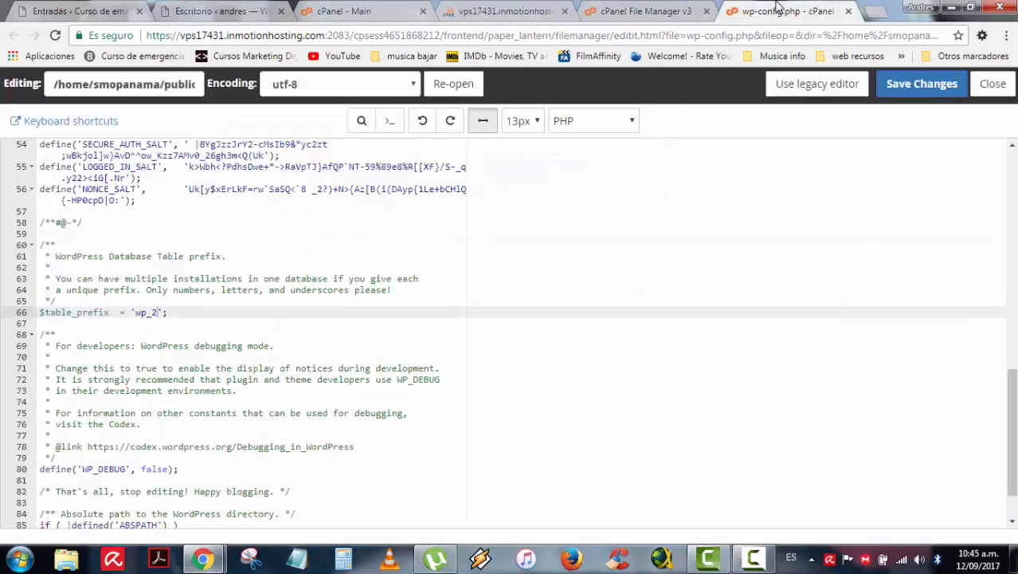
{"action": "left_click", "coordinate": [157, 313]}
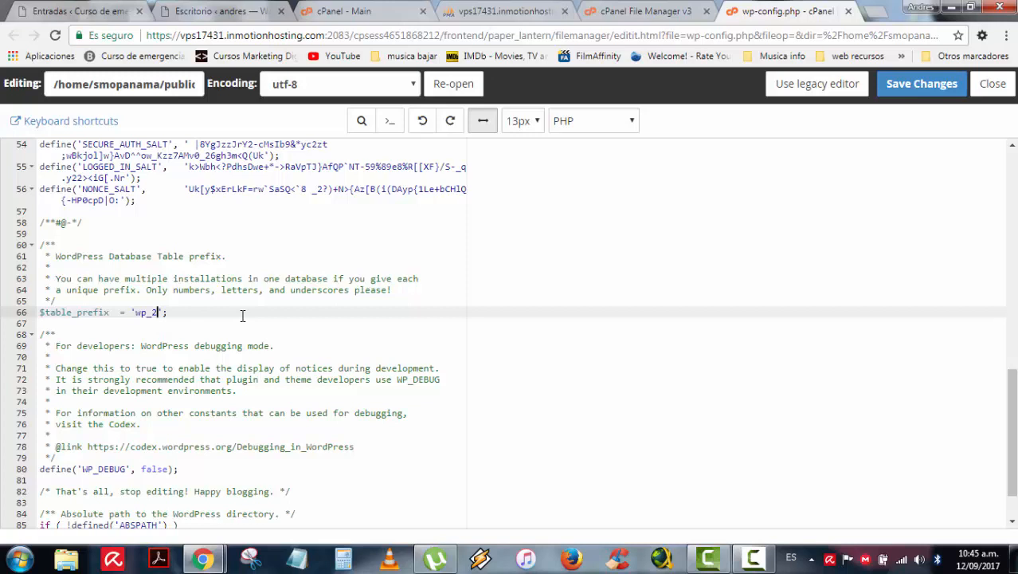
{"action": "key", "text": "BackSpace"}
{"action": "left_click", "coordinate": [906, 89]}
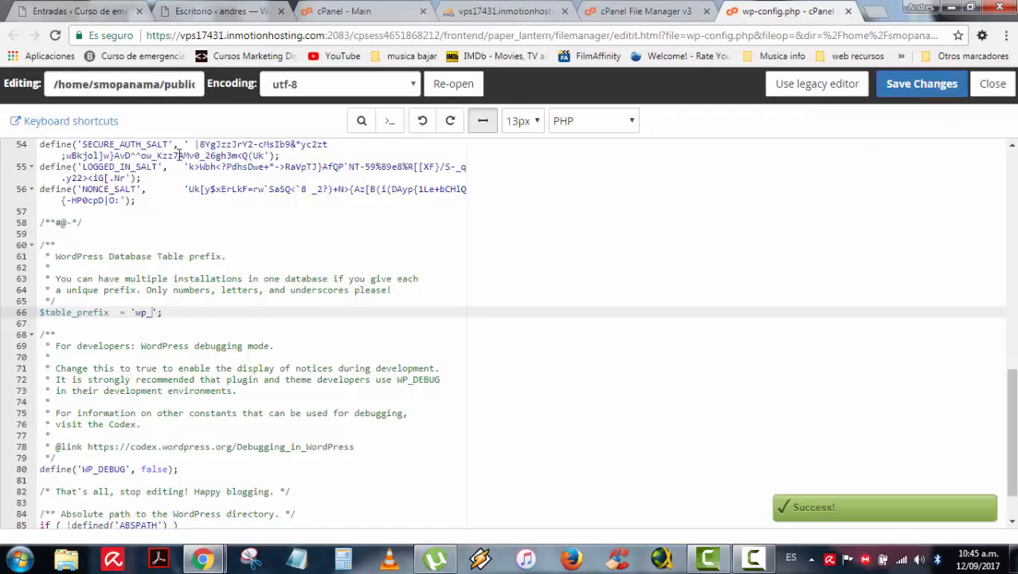
Return to the WordPress dashboard, dismiss the expired-session login prompt and visit the site's home page.
{"action": "left_click", "coordinate": [239, 12]}
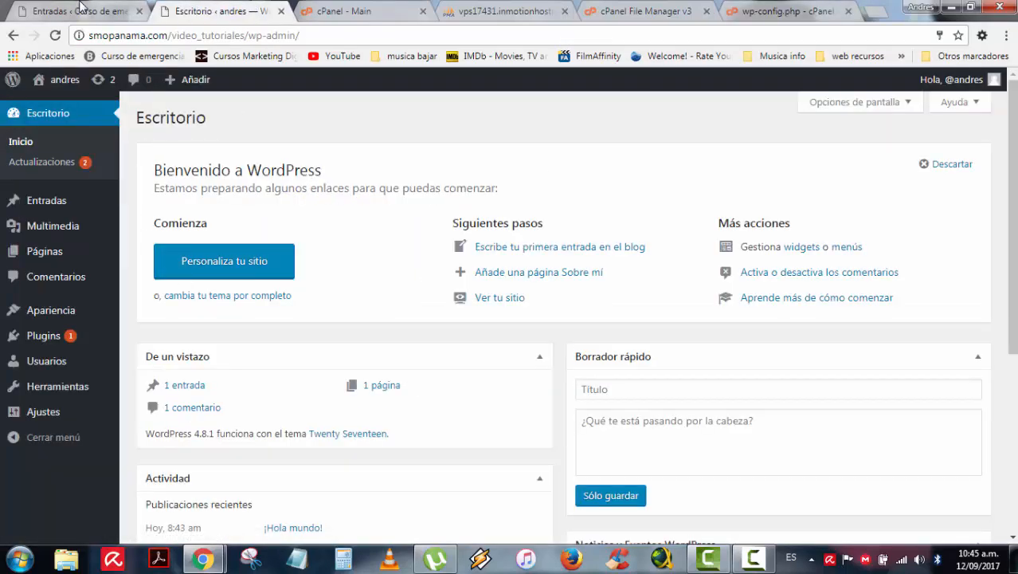
{"action": "left_click", "coordinate": [132, 6]}
{"action": "left_click", "coordinate": [179, 7]}
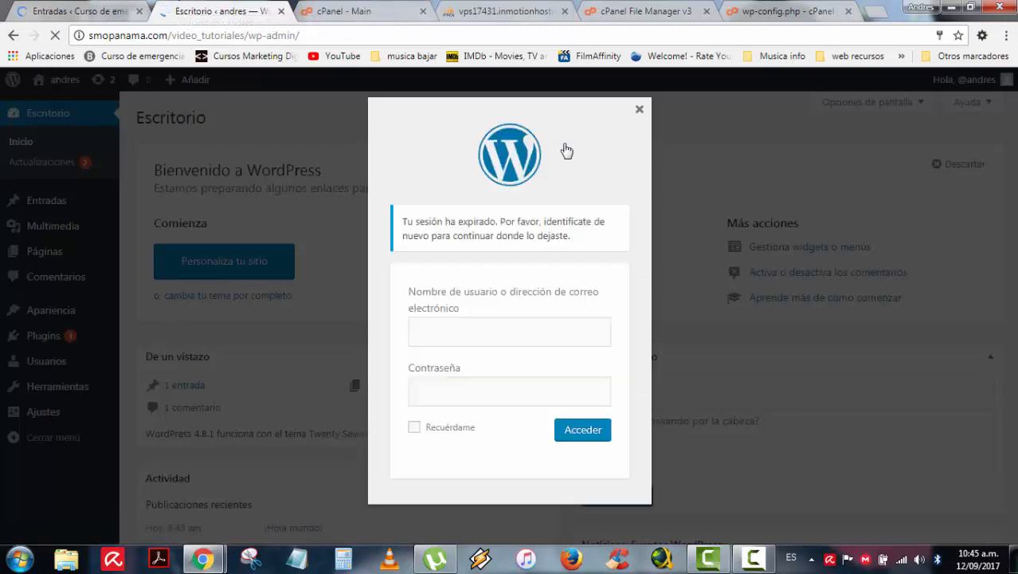
{"action": "left_click", "coordinate": [640, 109]}
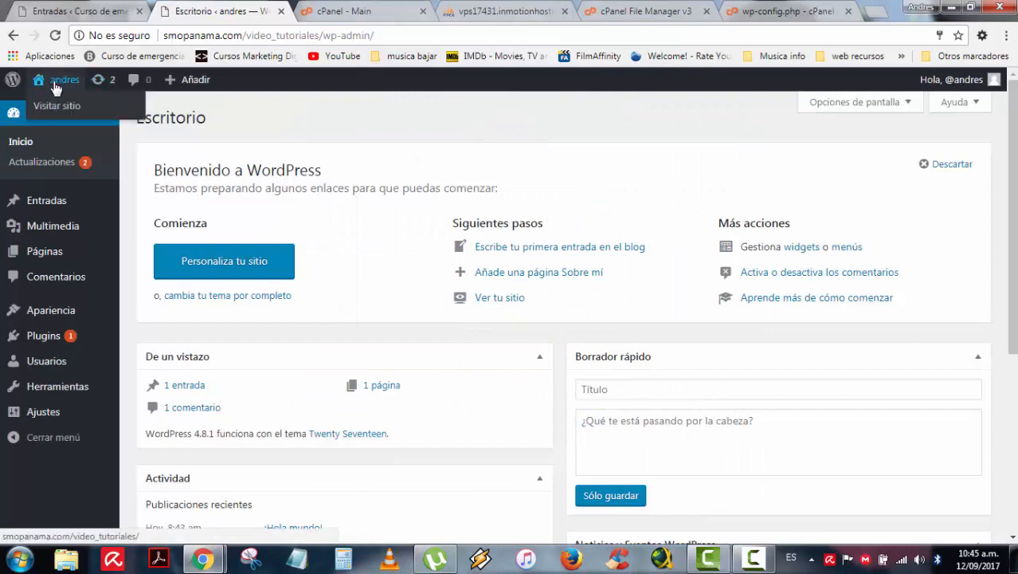
{"action": "left_click", "coordinate": [54, 106]}
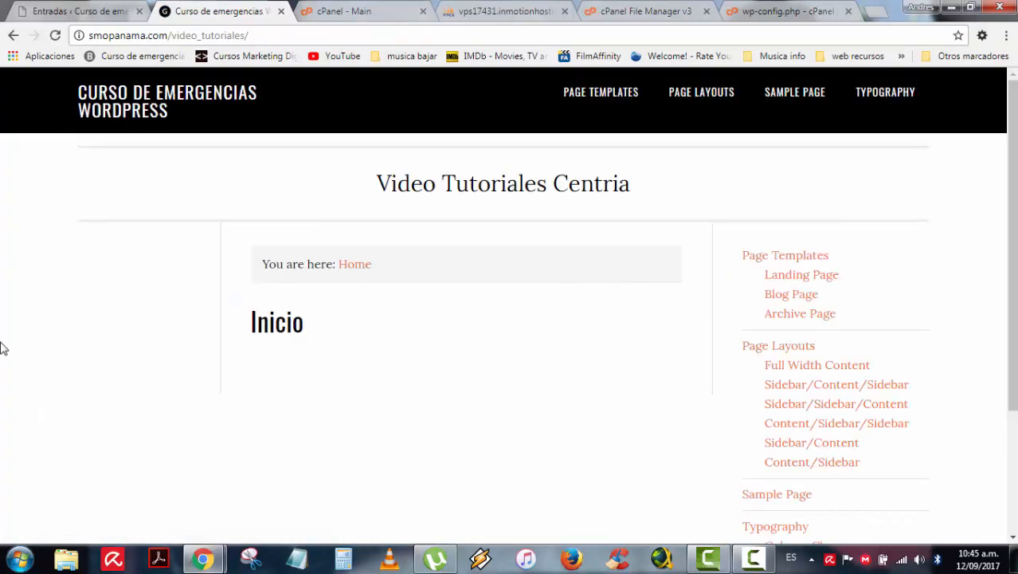
{"action": "scroll", "coordinate": [491, 247], "scroll_direction": "down", "scroll_amount": 2}
{"action": "scroll", "coordinate": [492, 248], "scroll_direction": "up", "scroll_amount": 2}
Open the site's Blog Page under Page Templates and look at its first post.
{"action": "mouse_move", "coordinate": [598, 91]}
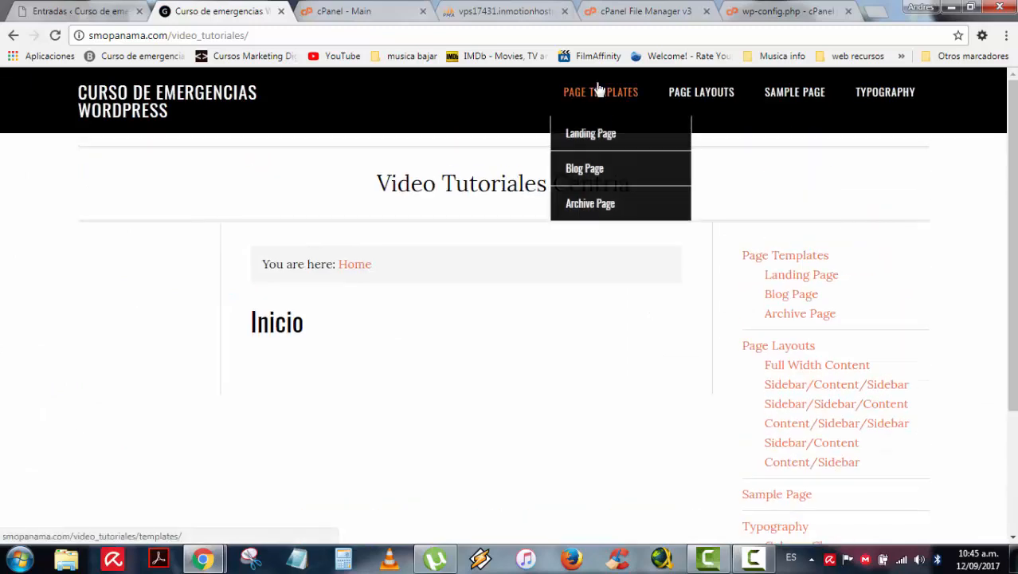
{"action": "left_click", "coordinate": [578, 184]}
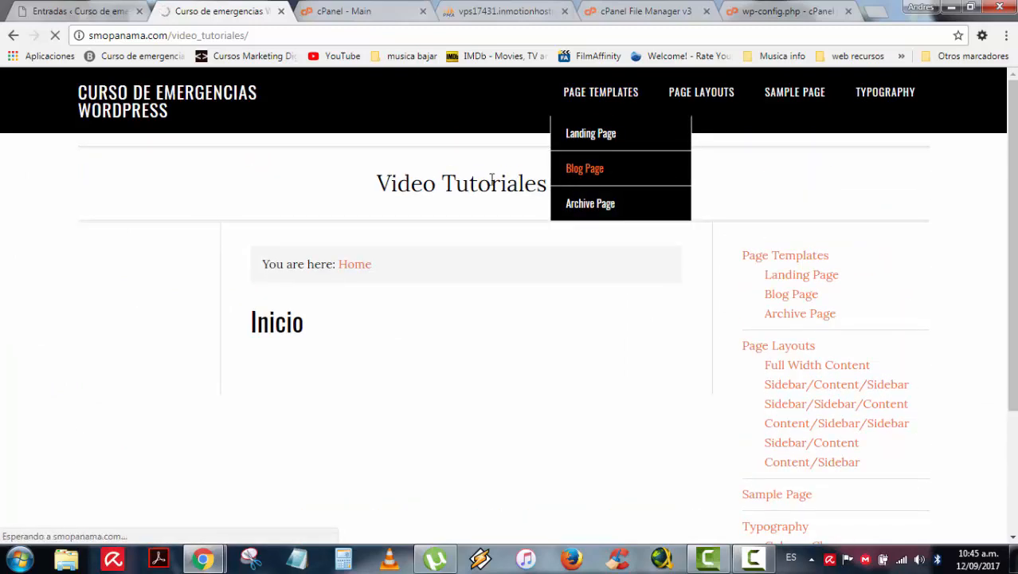
{"action": "scroll", "coordinate": [247, 261], "scroll_direction": "down", "scroll_amount": 1}
{"action": "scroll", "coordinate": [314, 284], "scroll_direction": "up", "scroll_amount": 1}
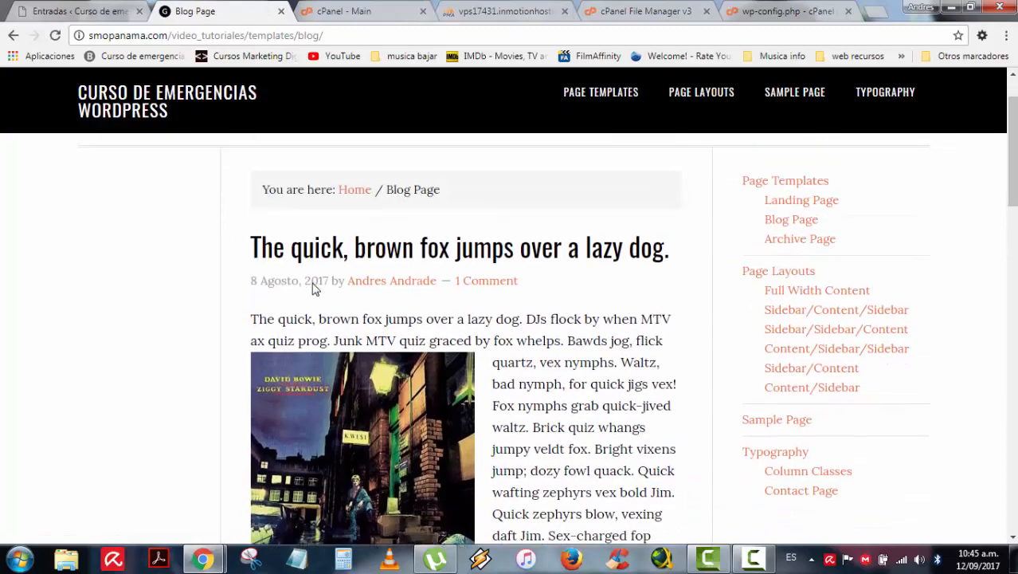
Review the MySQL settings, authentication keys and $table_prefix in the wp-config.php editor.
{"action": "left_click", "coordinate": [786, 10]}
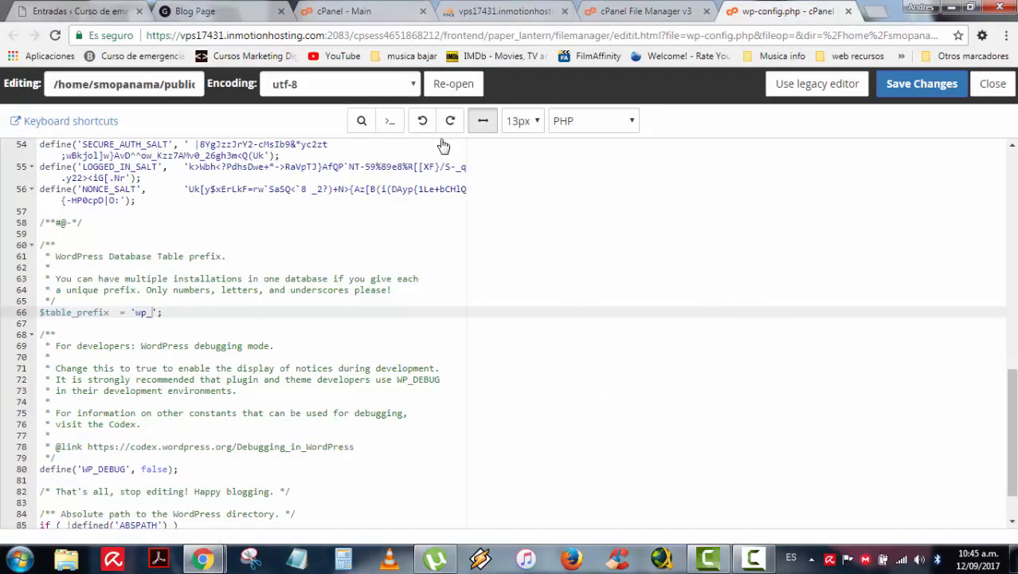
{"action": "scroll", "coordinate": [125, 268], "scroll_direction": "up", "scroll_amount": 4}
{"action": "scroll", "coordinate": [125, 268], "scroll_direction": "up", "scroll_amount": 4}
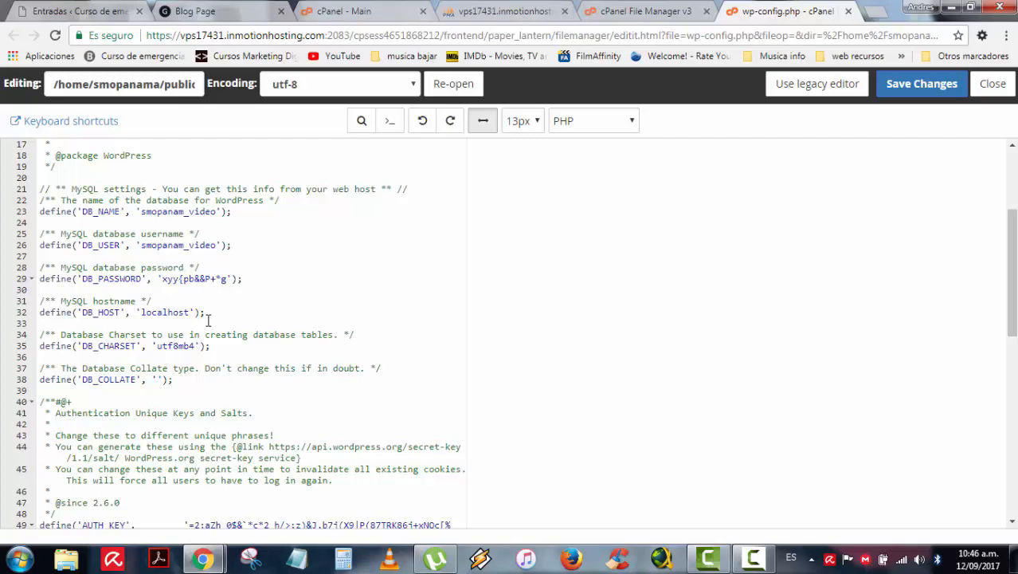
{"action": "scroll", "coordinate": [208, 320], "scroll_direction": "down", "scroll_amount": 8}
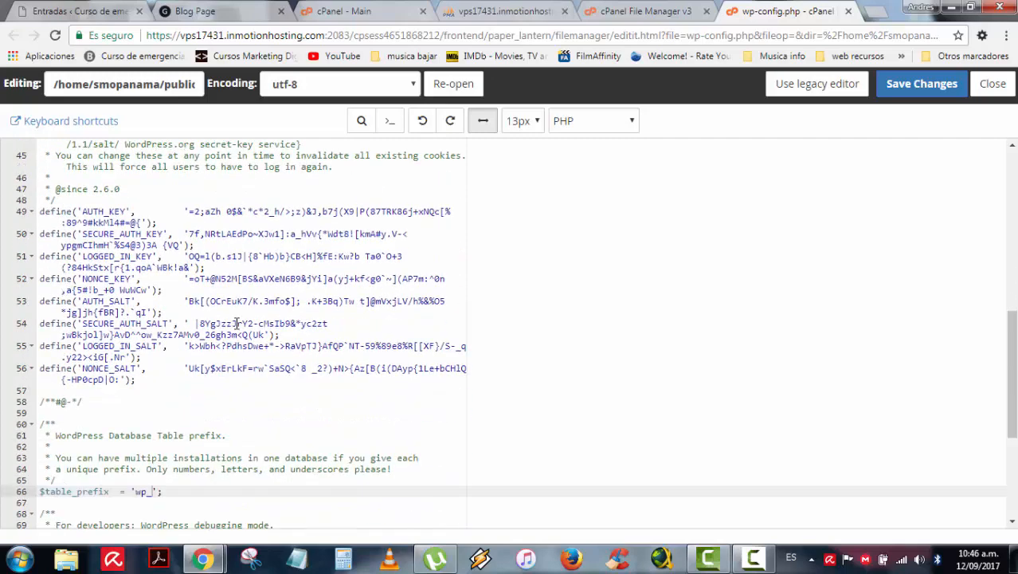
{"action": "scroll", "coordinate": [237, 323], "scroll_direction": "down", "scroll_amount": 1}
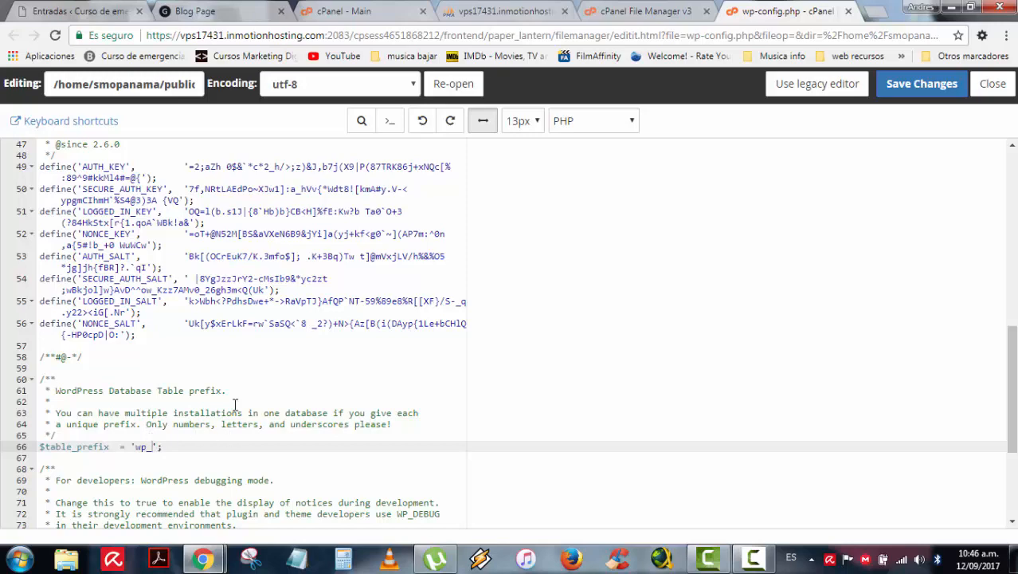
{"action": "scroll", "coordinate": [236, 402], "scroll_direction": "up", "scroll_amount": 7}
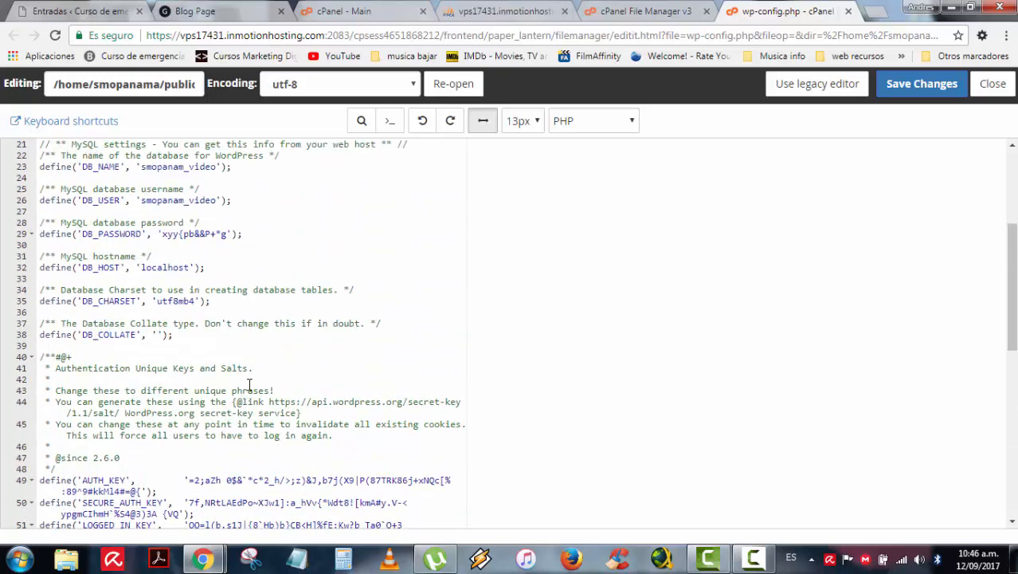
Compare the open wp-config.php with its entry in the File Manager's WordPress folder, checking the surrounding files.
{"action": "left_click", "coordinate": [640, 10]}
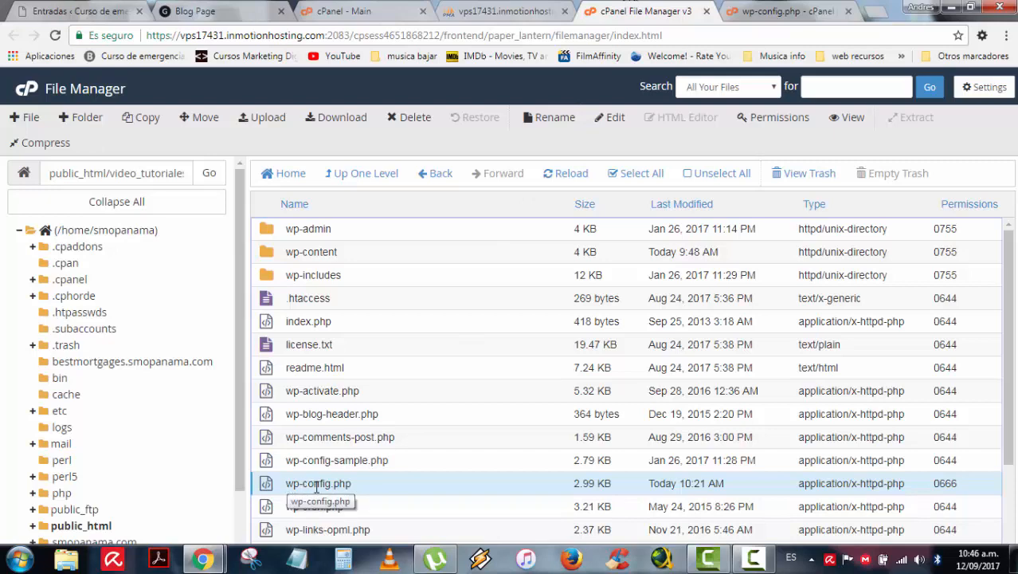
{"action": "left_click", "coordinate": [785, 11]}
{"action": "scroll", "coordinate": [208, 271], "scroll_direction": "up", "scroll_amount": 1}
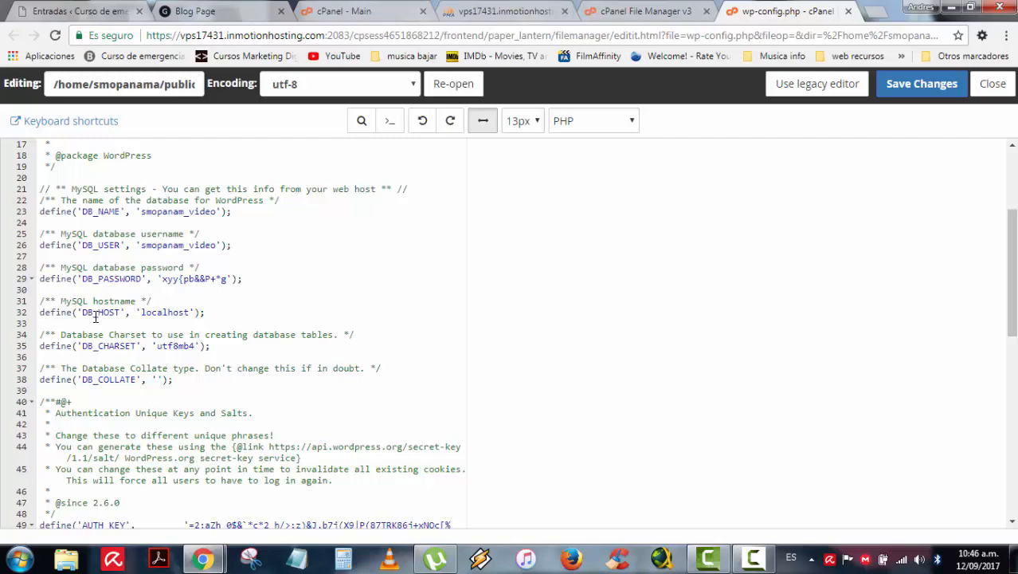
{"action": "left_click", "coordinate": [631, 10]}
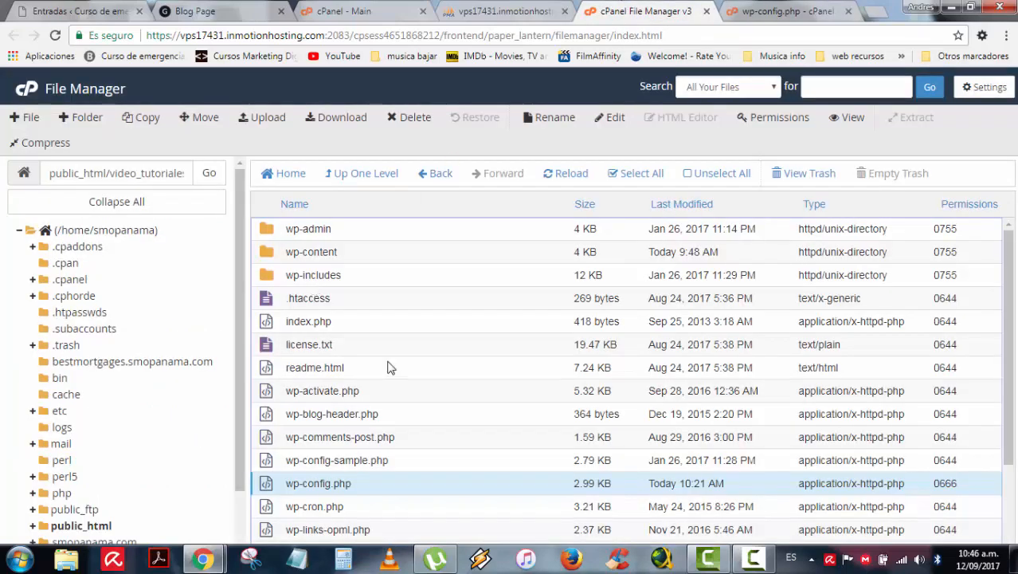
{"action": "scroll", "coordinate": [319, 351], "scroll_direction": "down", "scroll_amount": 2}
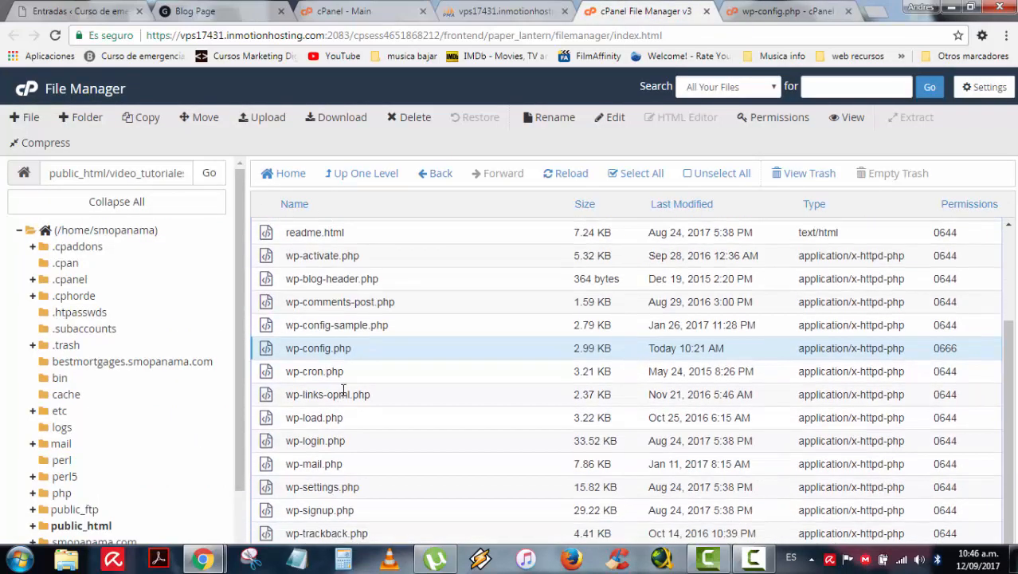
{"action": "left_click", "coordinate": [766, 10]}
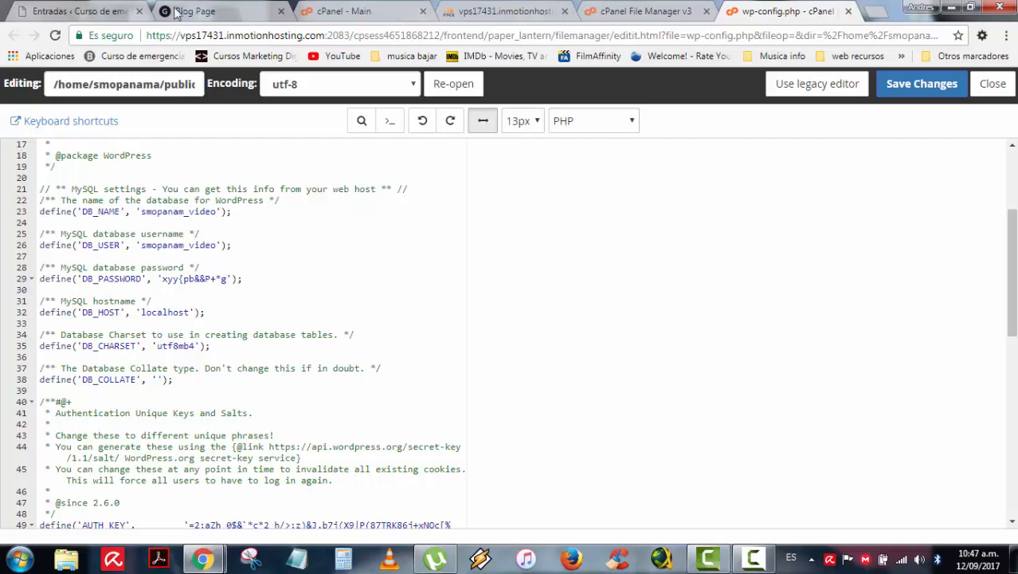
Check the smopanam_video database in phpMyAdmin again and return to the site's Blog Page.
{"action": "left_click", "coordinate": [478, 9]}
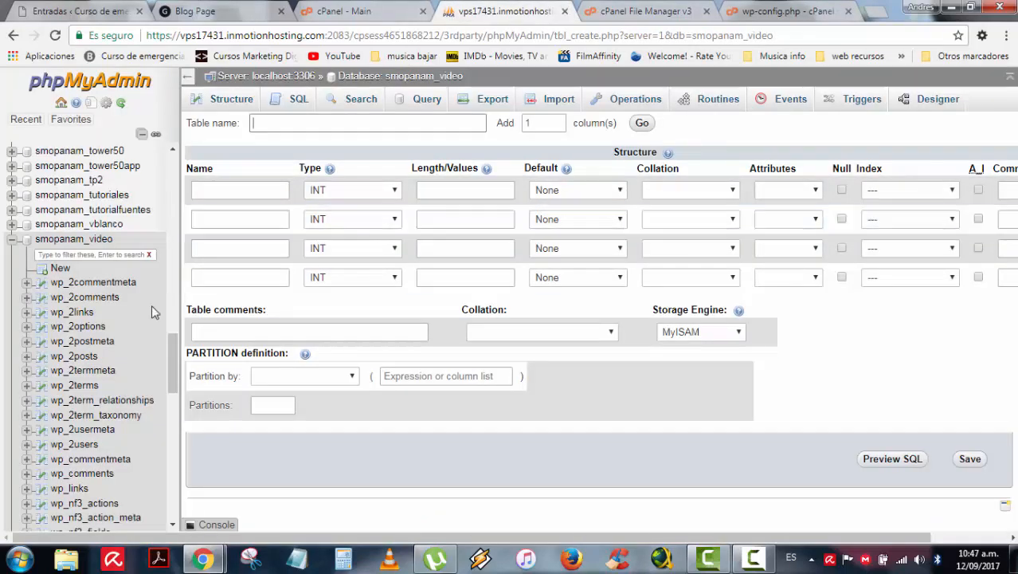
{"action": "left_click", "coordinate": [115, 177]}
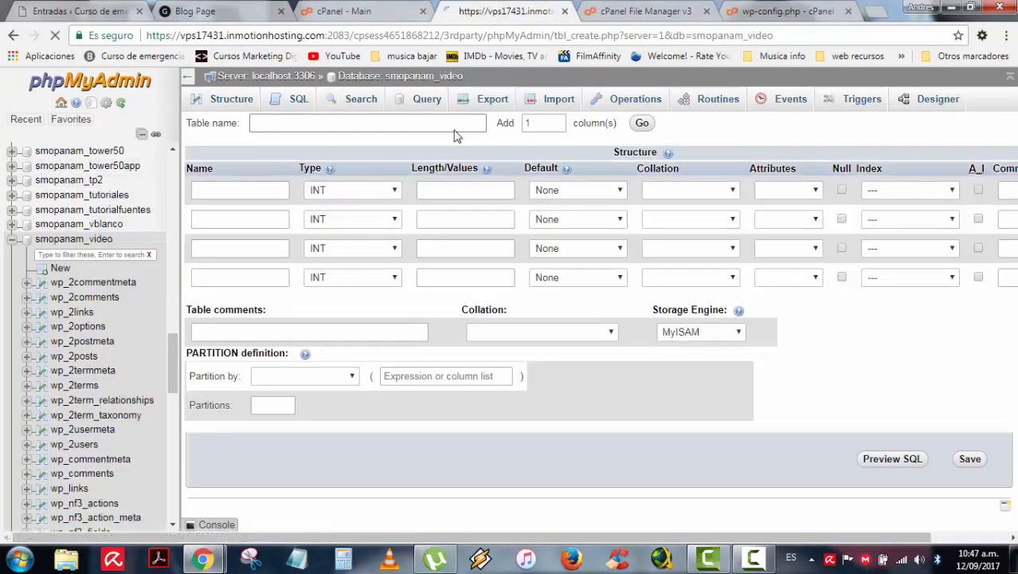
{"action": "left_click", "coordinate": [253, 8]}
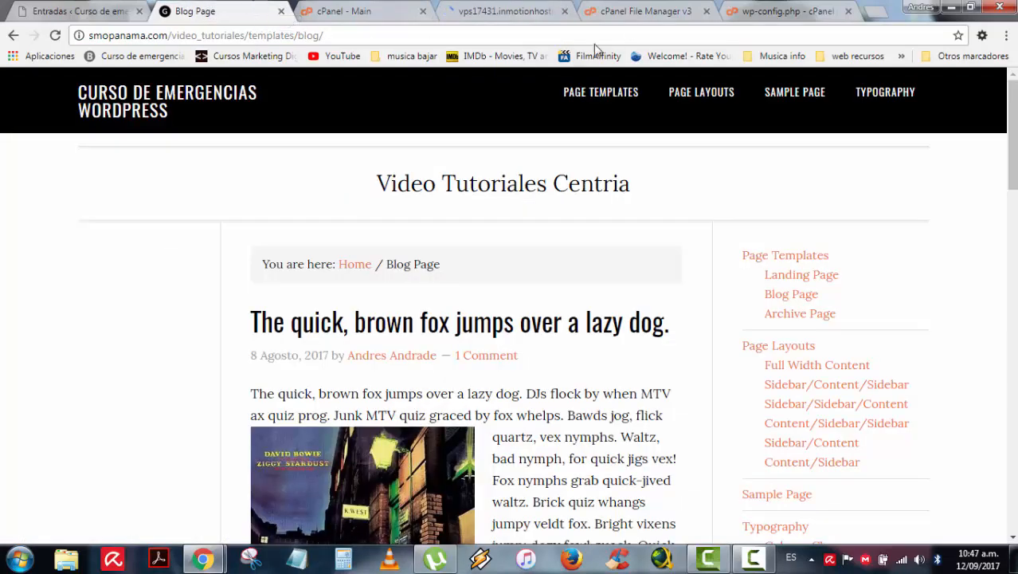
Glance at the File Manager listing, then look through wp-config.php to its end and return to the beginning.
{"action": "left_click", "coordinate": [652, 8]}
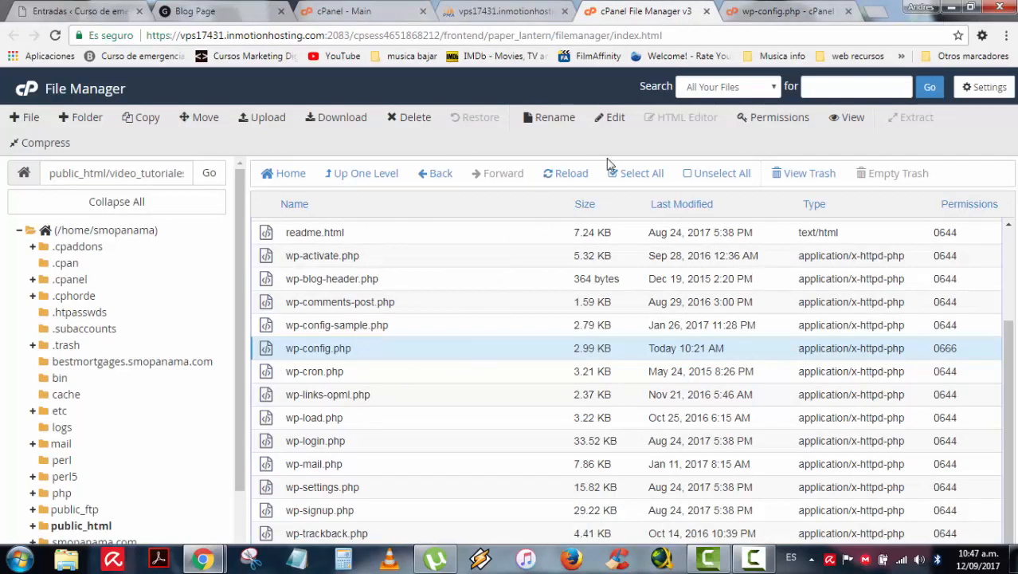
{"action": "left_click", "coordinate": [766, 9]}
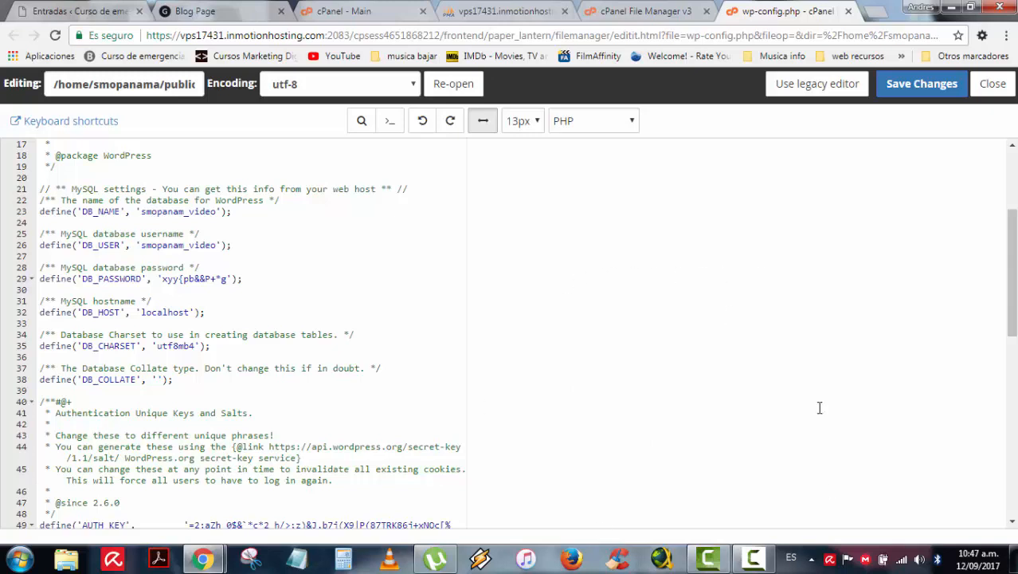
{"action": "left_click", "coordinate": [251, 266]}
{"action": "scroll", "coordinate": [227, 348], "scroll_direction": "down", "scroll_amount": 5}
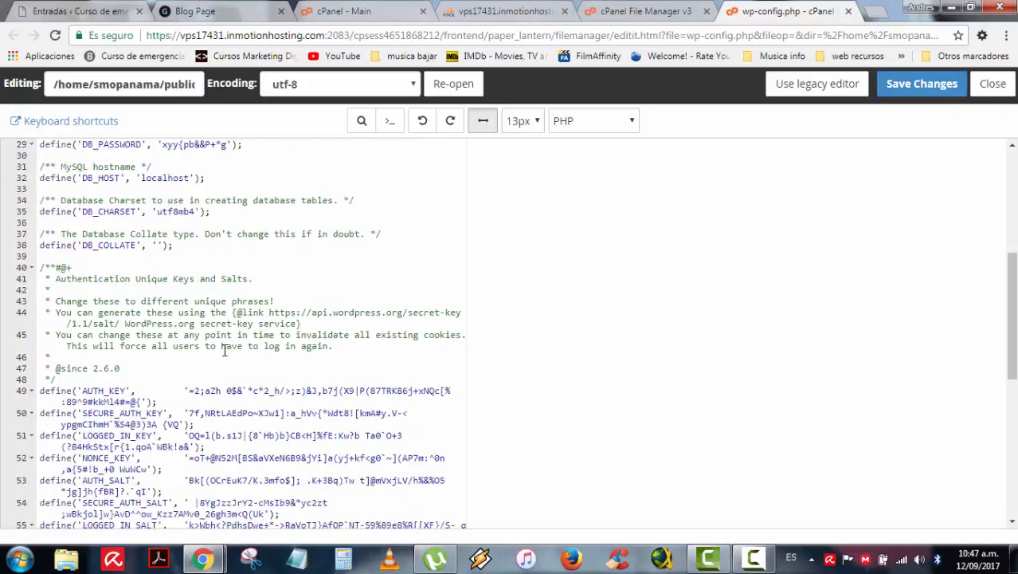
{"action": "scroll", "coordinate": [335, 427], "scroll_direction": "down", "scroll_amount": 3}
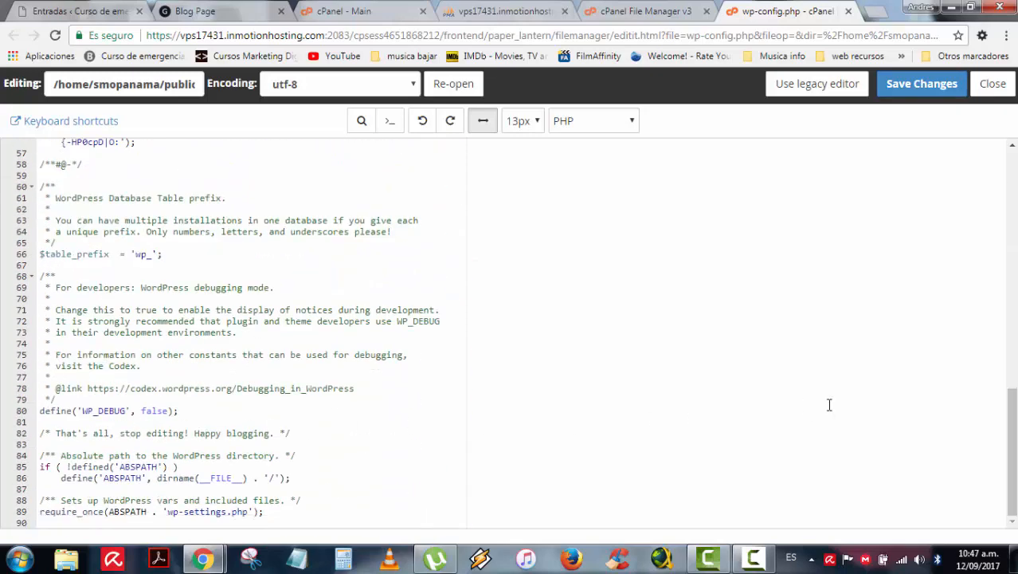
{"action": "scroll", "coordinate": [1010, 414], "scroll_direction": "up", "scroll_amount": 10}
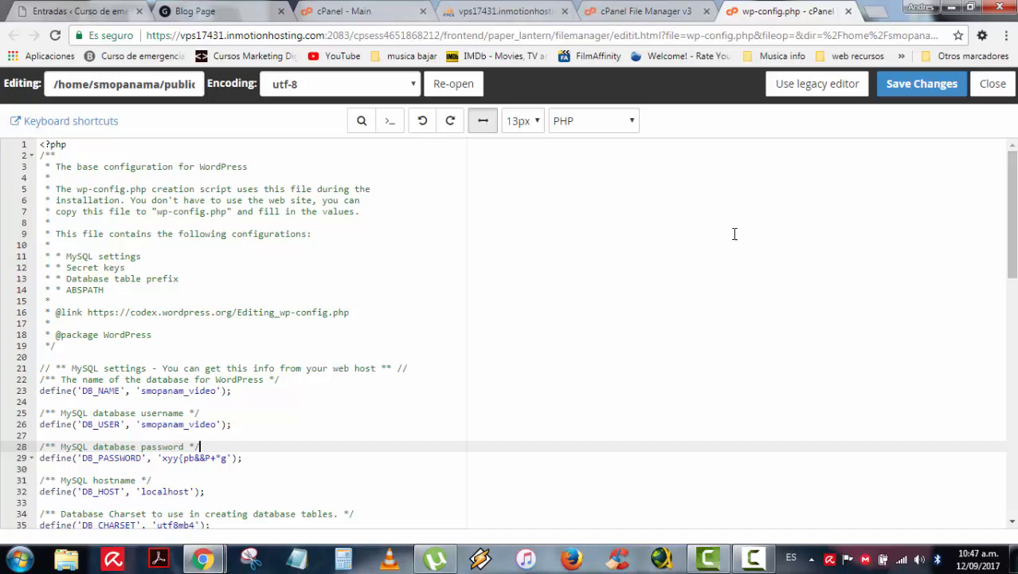
{"action": "mouse_move", "coordinate": [758, 561]}
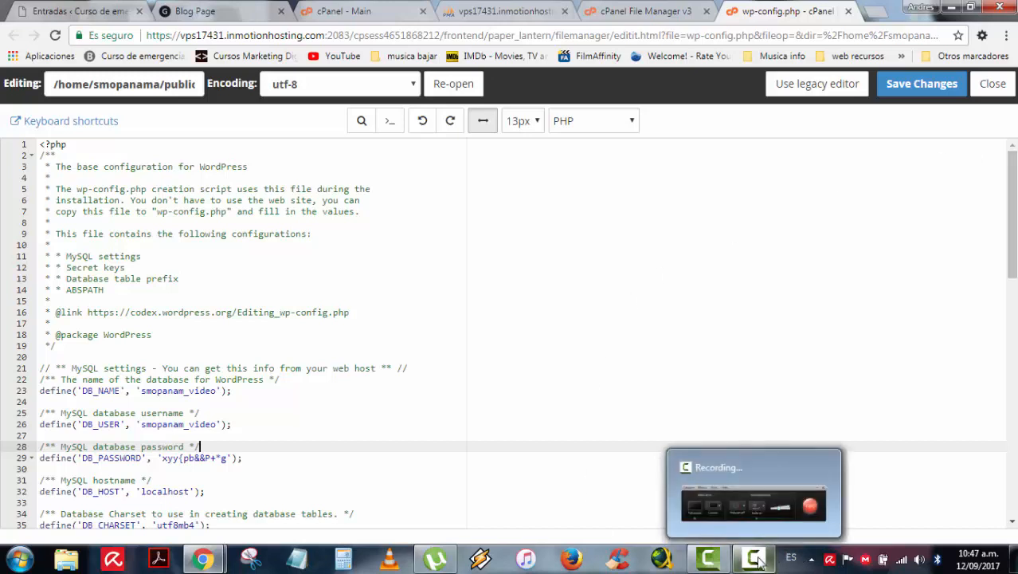